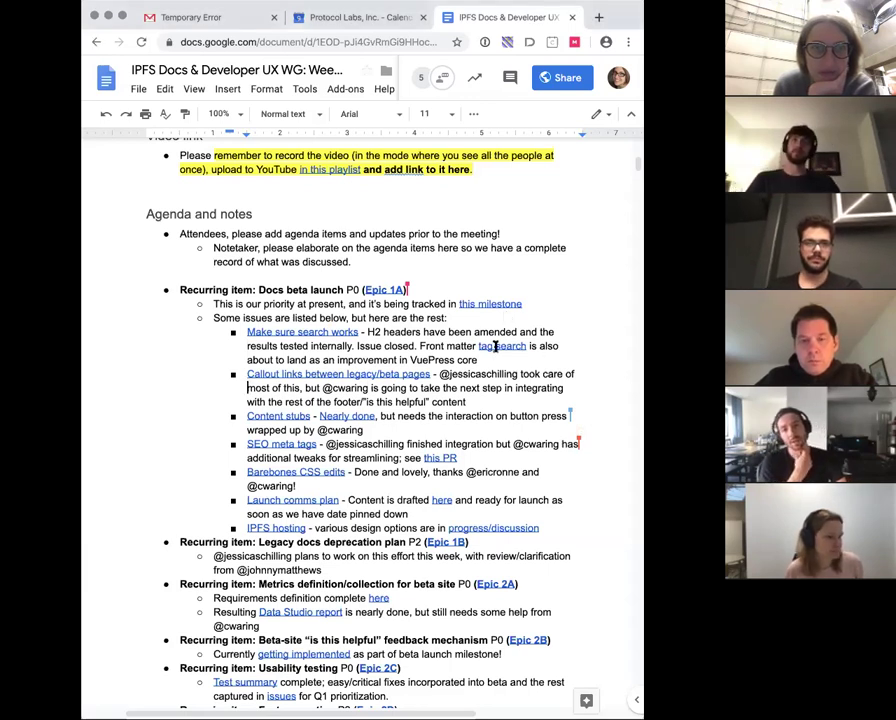
Open GitHub pull request #1557, 'feat: Improved the Native Search Algorithm', from the 'tag search' link
left_click(495, 349)
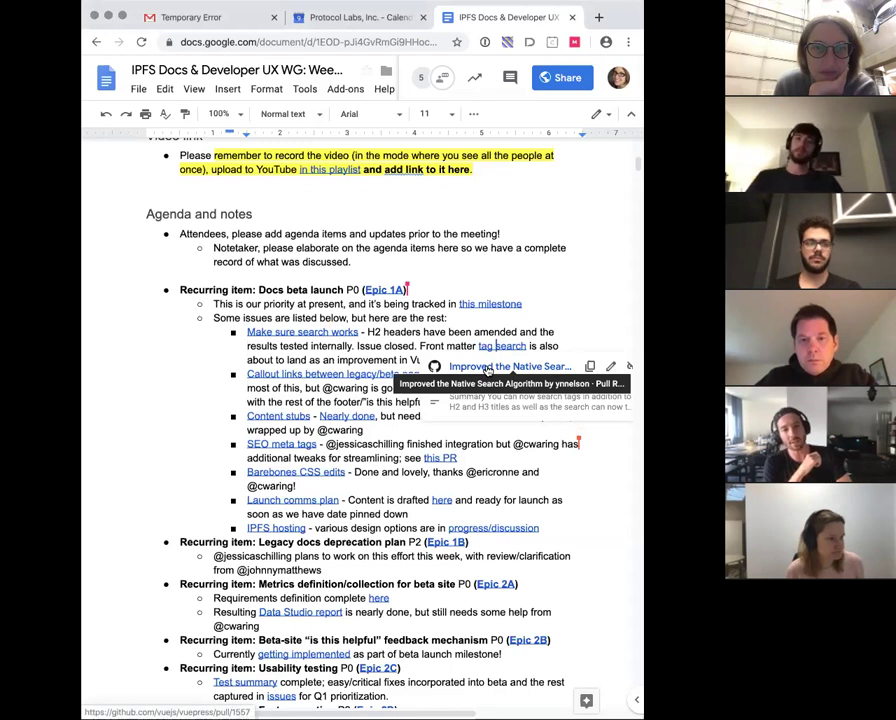
left_click(488, 368)
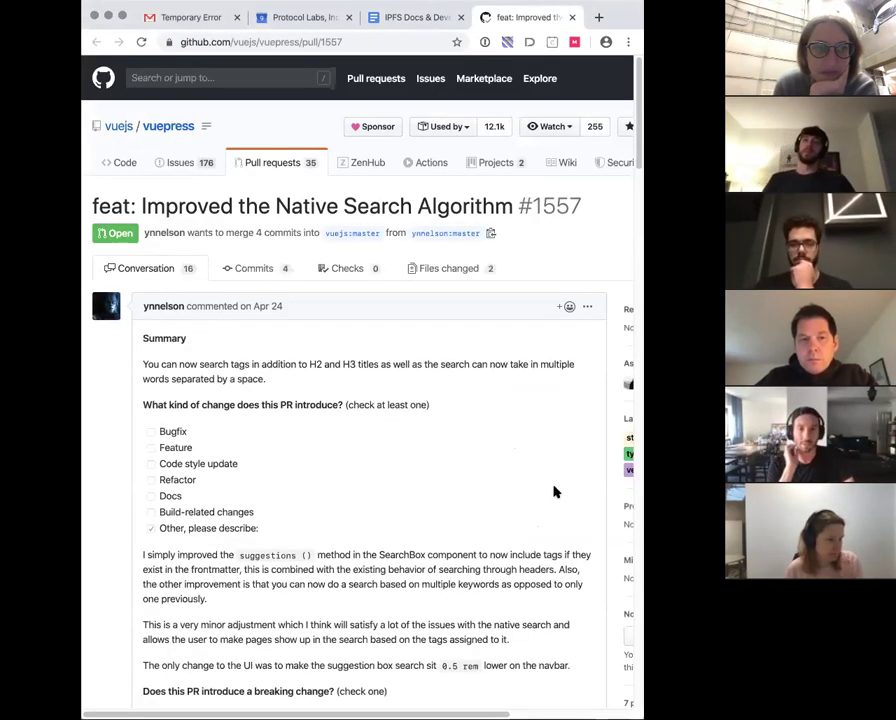
Add a 👍 reaction to the 'ready to be merged' comment on PR #1557, then return to the agenda
scroll(556, 492, "down", 2)
scroll(556, 492, "down", 2)
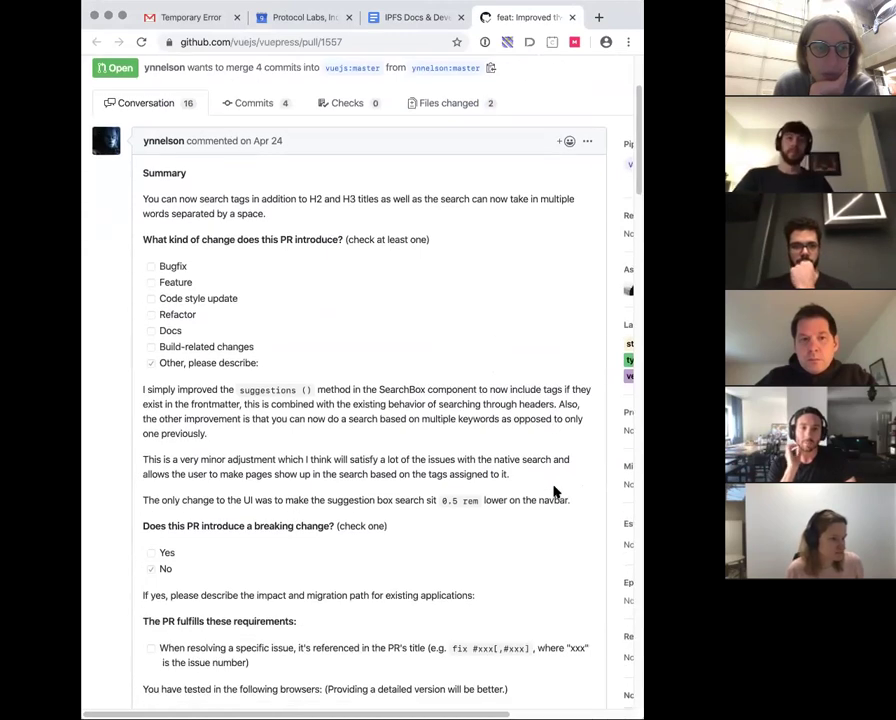
scroll(556, 492, "down", 15)
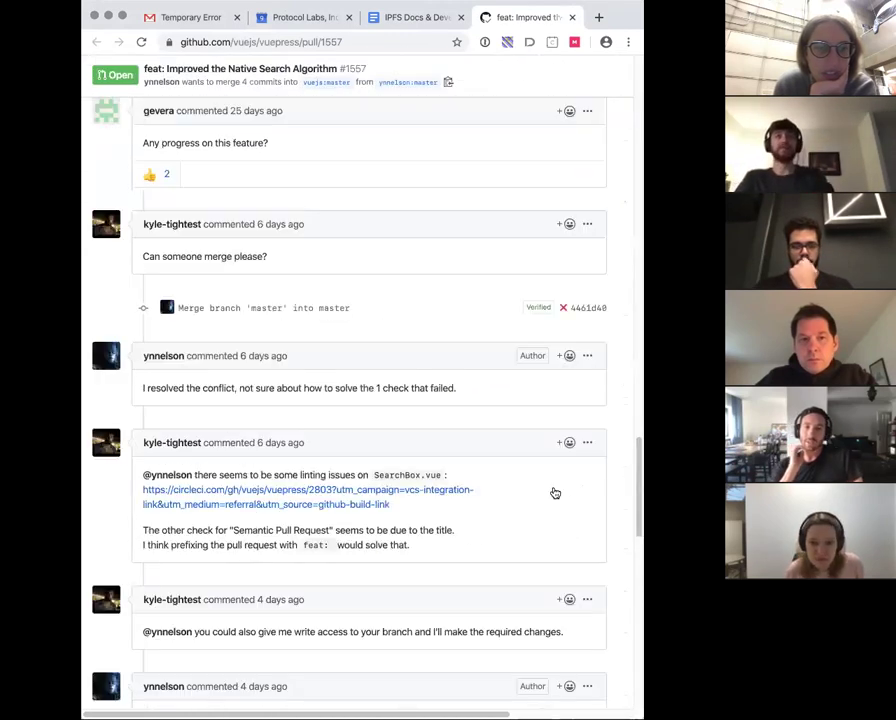
scroll(556, 492, "down", 10)
scroll(500, 320, "up", 3)
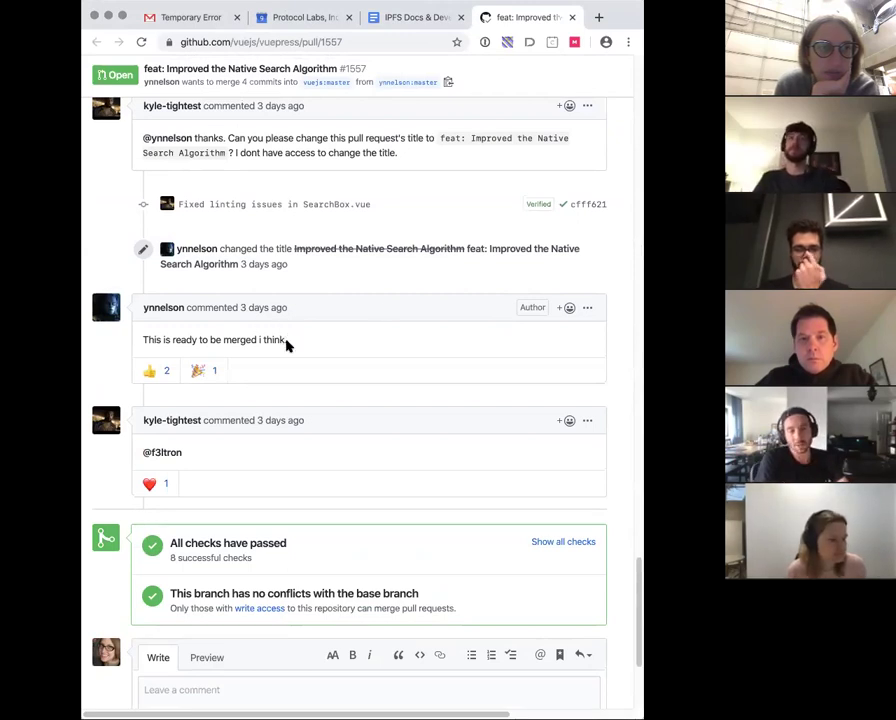
left_click_drag(286, 345, 146, 342)
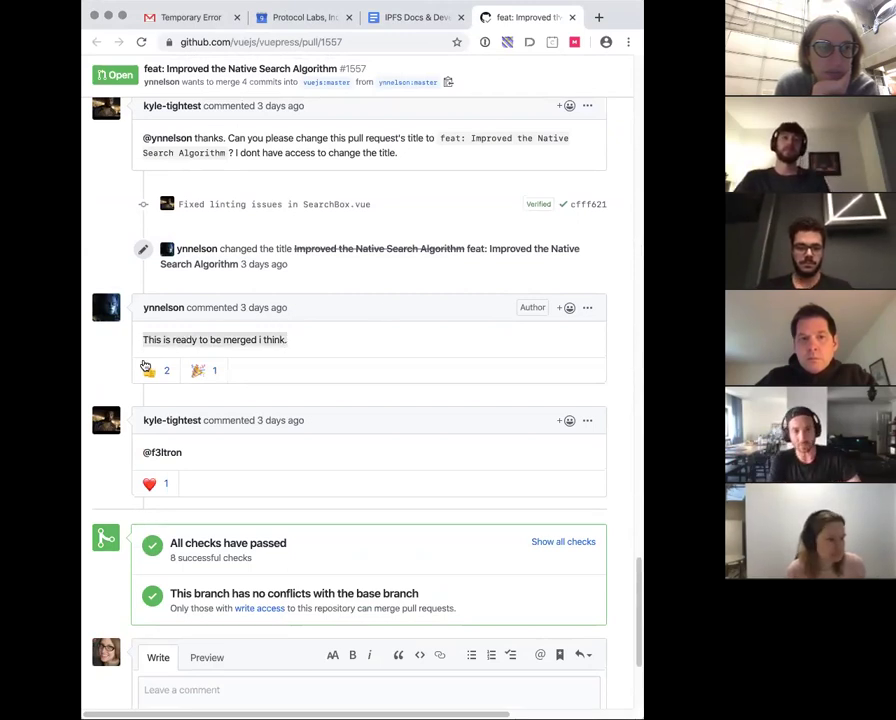
left_click(148, 370)
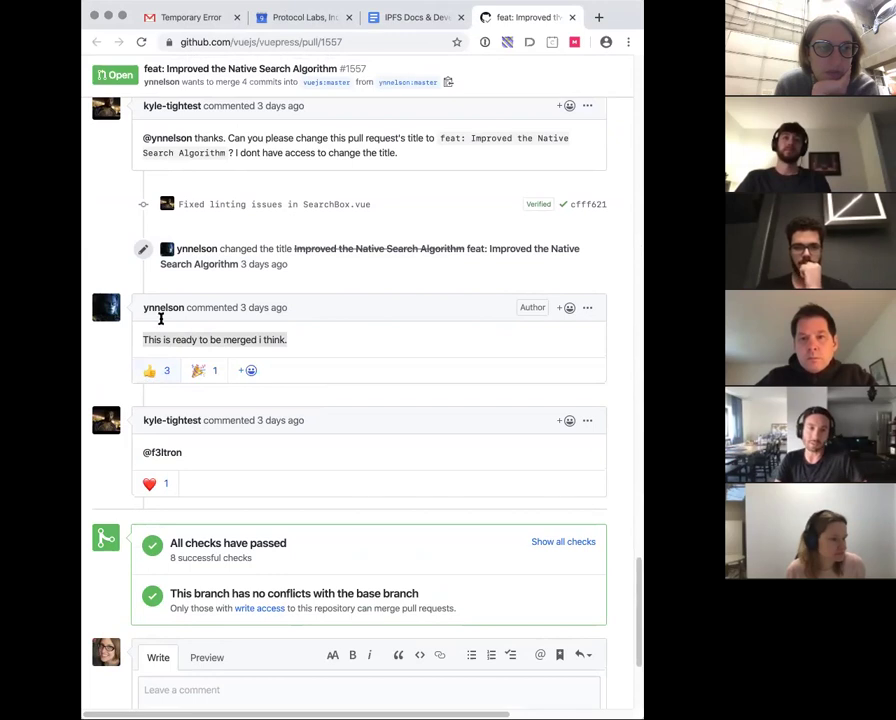
left_click(410, 14)
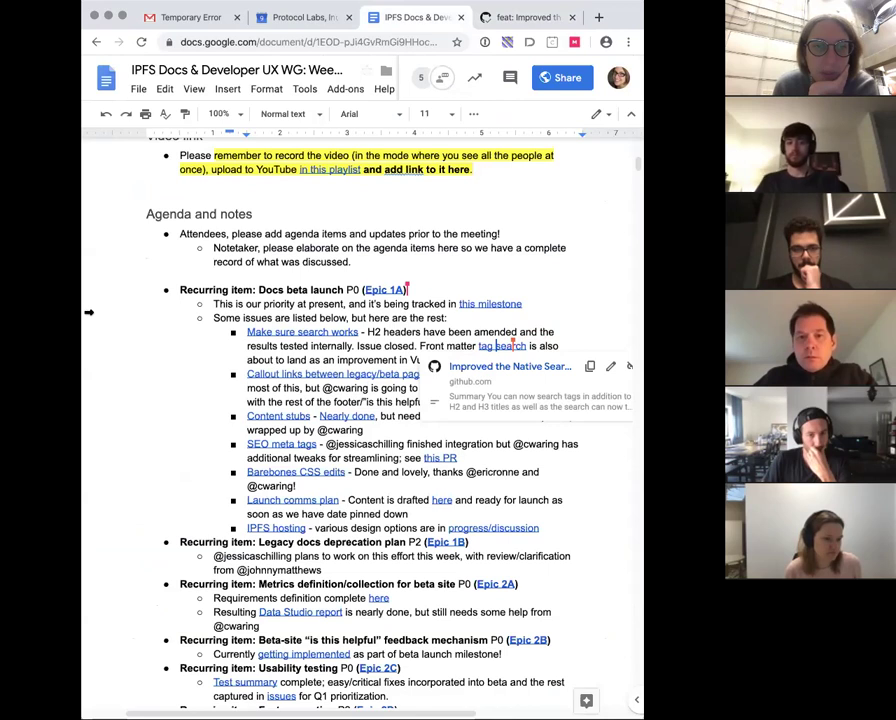
Dismiss the tag search preview and reveal the 'Nearly done' link to ipfs/docs issue 342
left_click(138, 391)
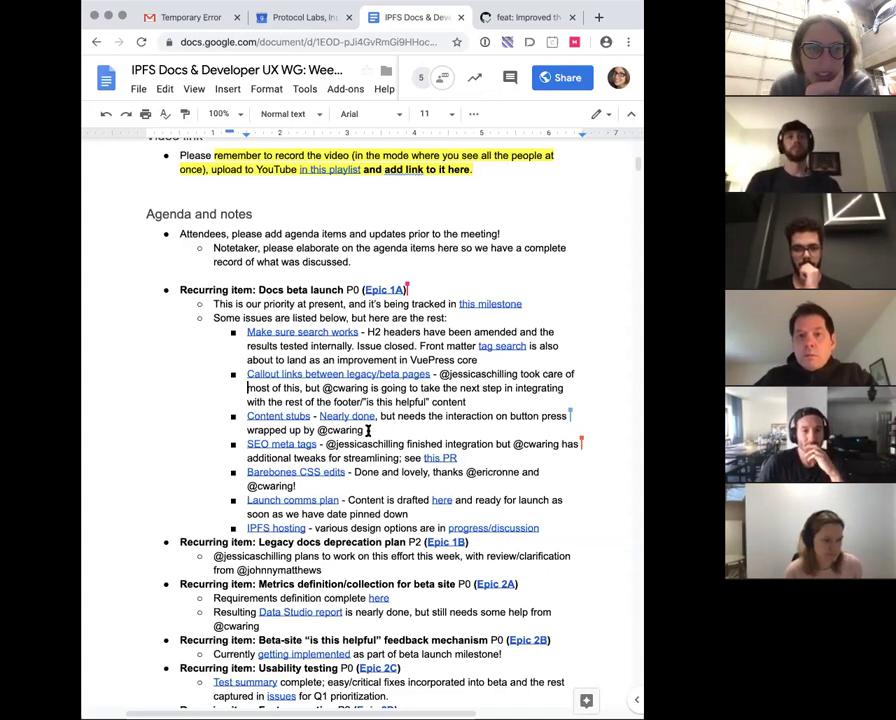
left_click_drag(368, 430, 240, 414)
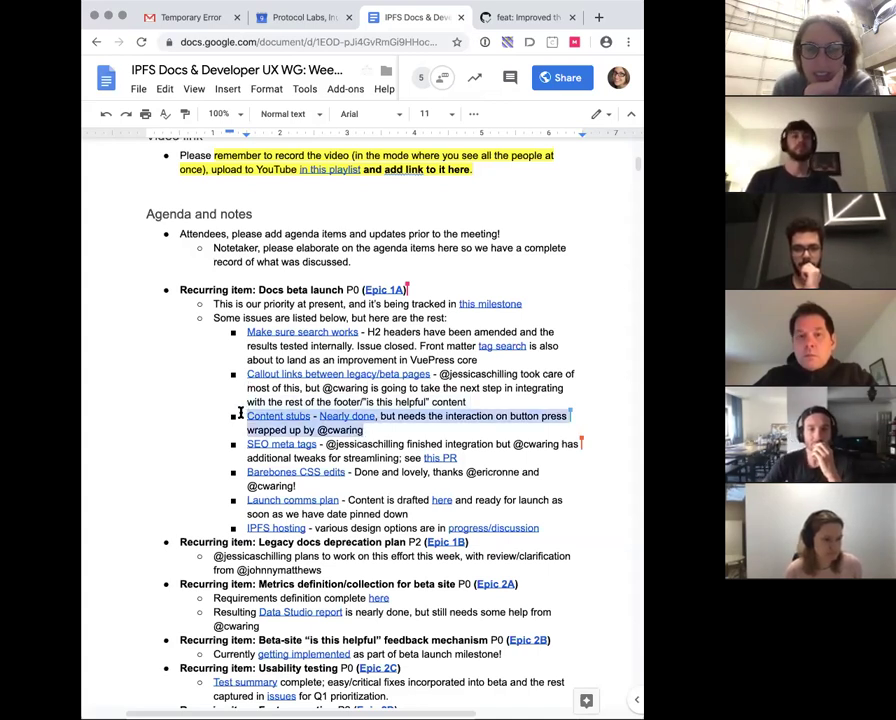
left_click(180, 422)
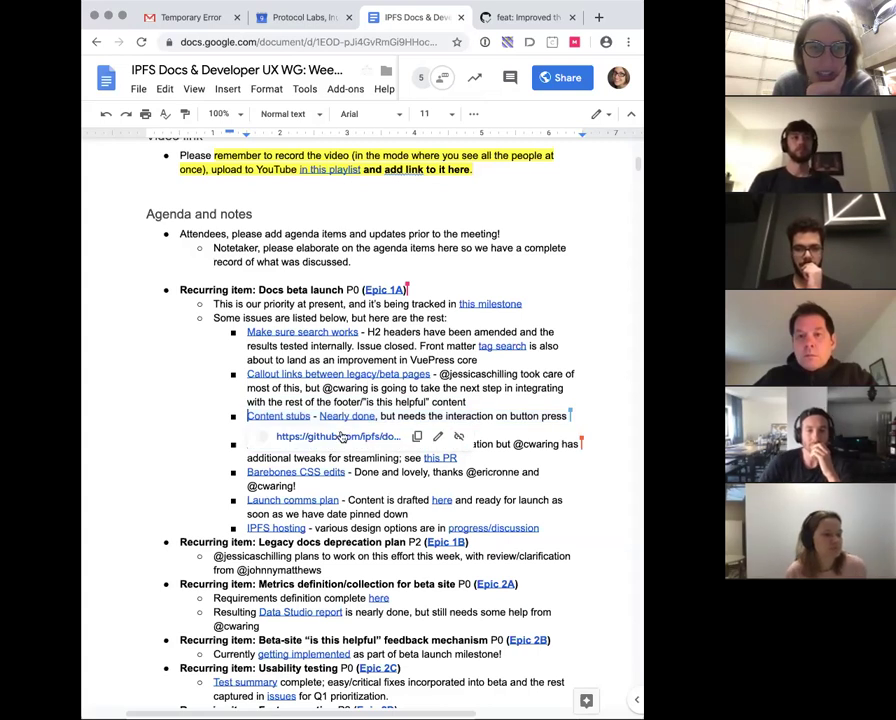
left_click(340, 418)
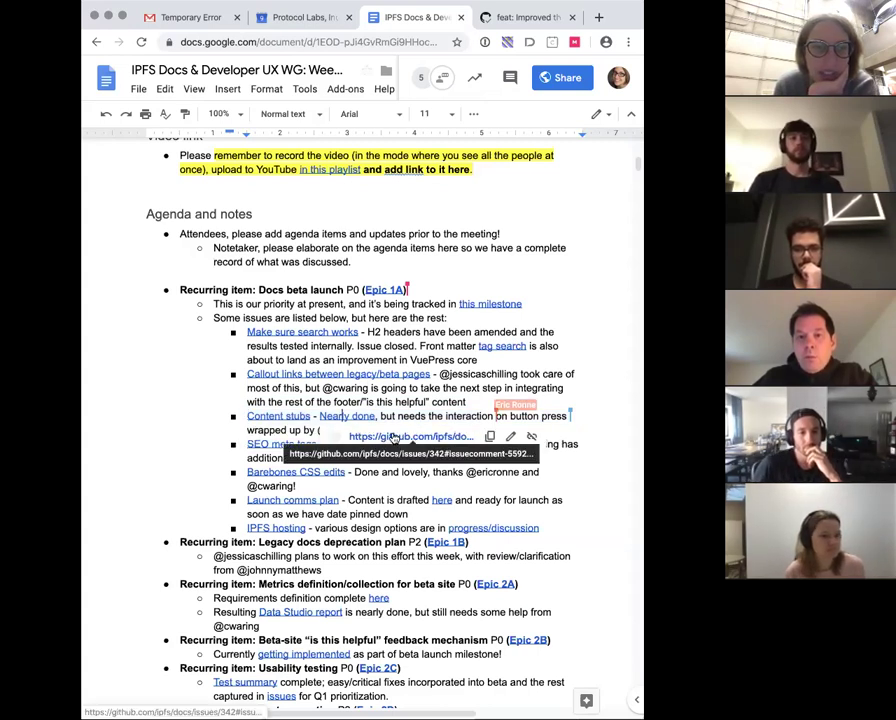
right_click(396, 432)
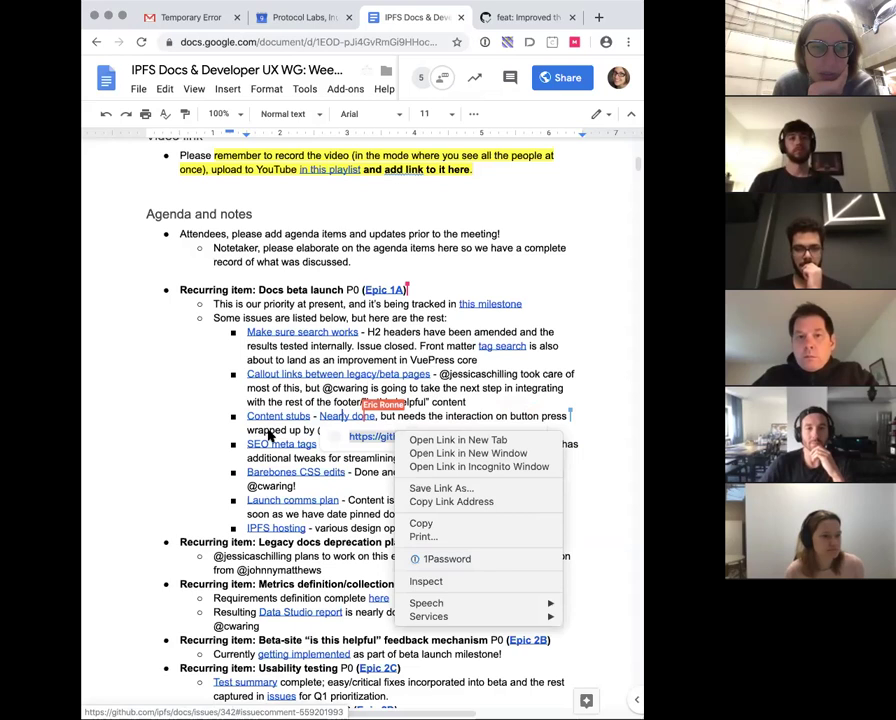
left_click(212, 446)
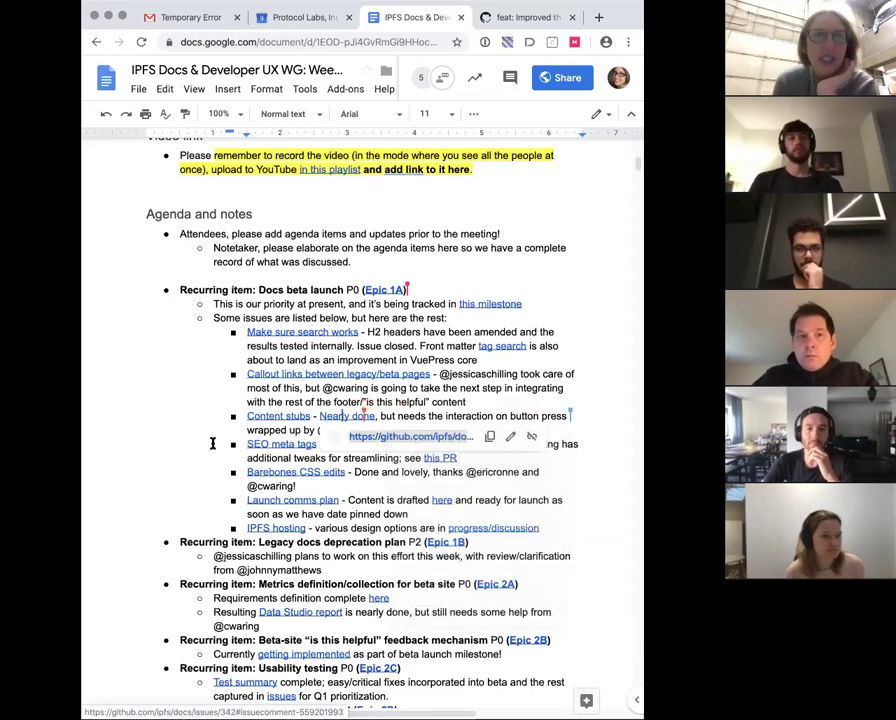
Load the IPFS Docs beta site, docs-beta.ipfs.io, in a new browser tab
left_click(599, 18)
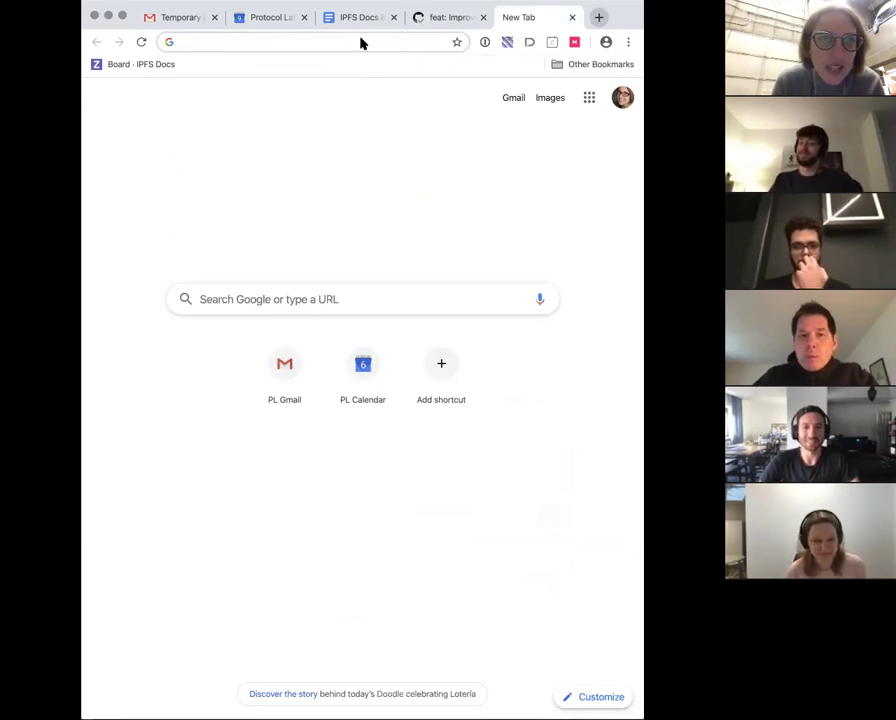
type("docs.ipfs.io")
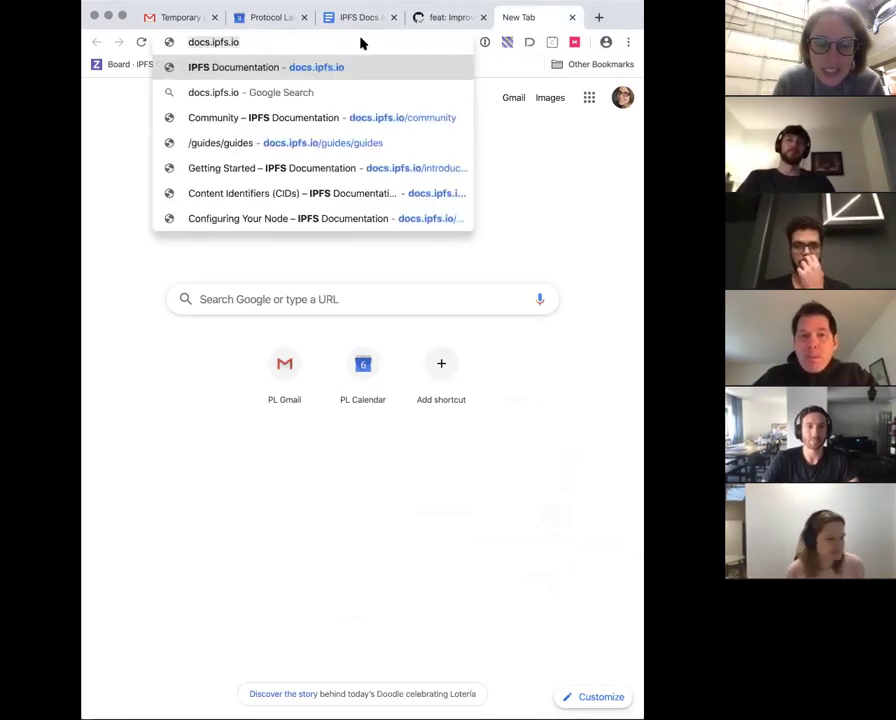
key("BackSpace")
key("BackSpace")
key("BackSpace")
type("s-v")
key("BackSpace")
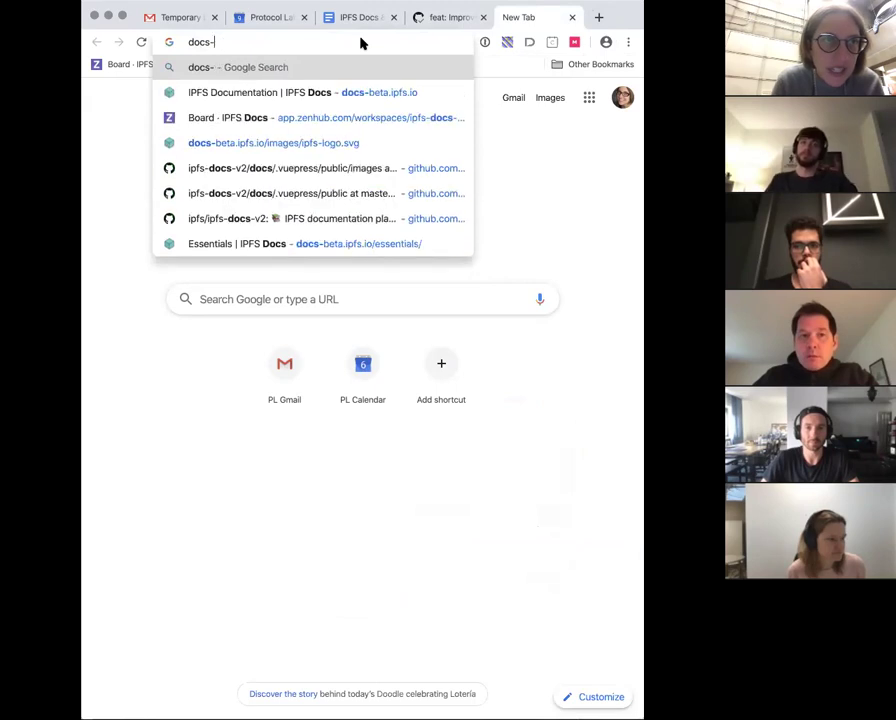
key("Up")
left_click(356, 91)
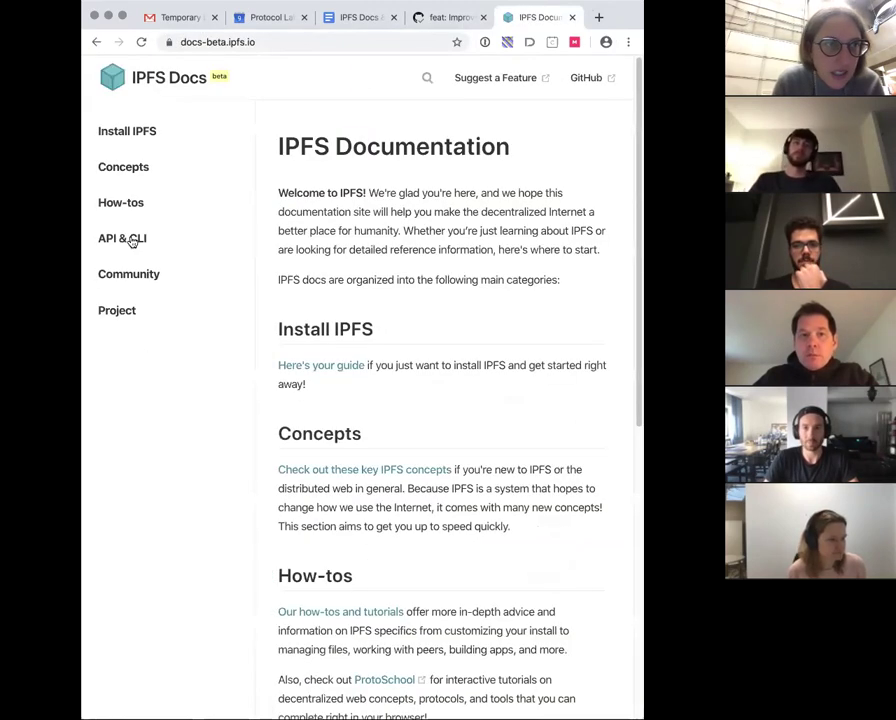
Open the Concepts > Bitswap page and its 'Check the status' GitHub issue #85 in a new tab
left_click(130, 175)
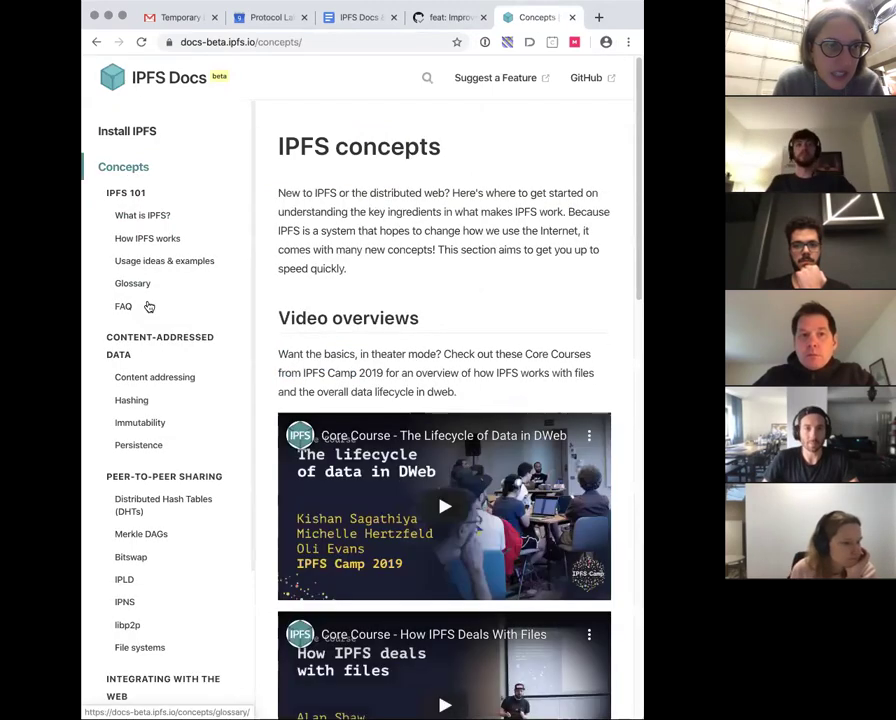
left_click(127, 556)
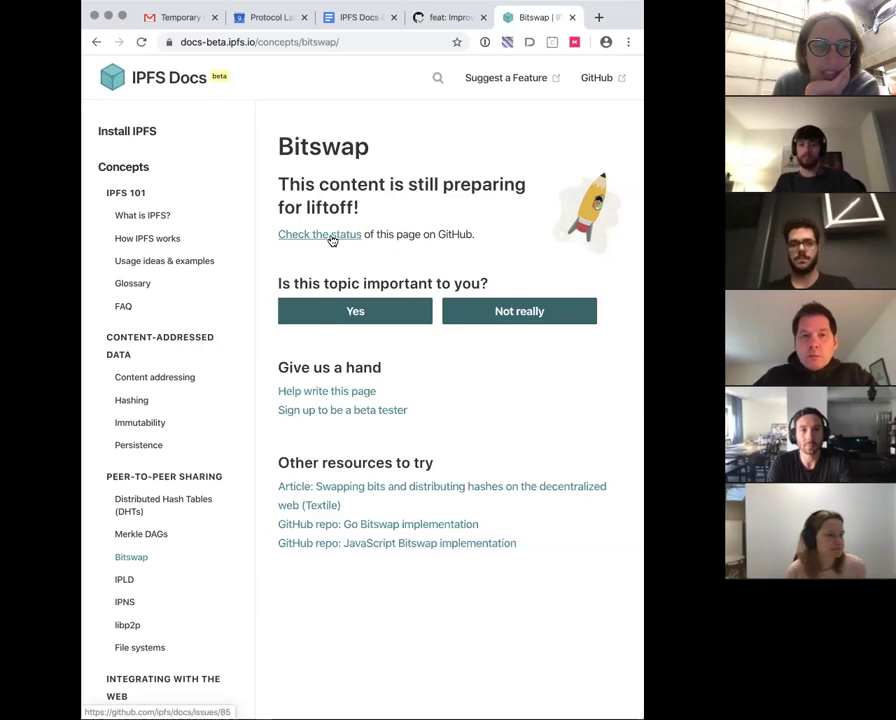
right_click(333, 238)
left_click(351, 243)
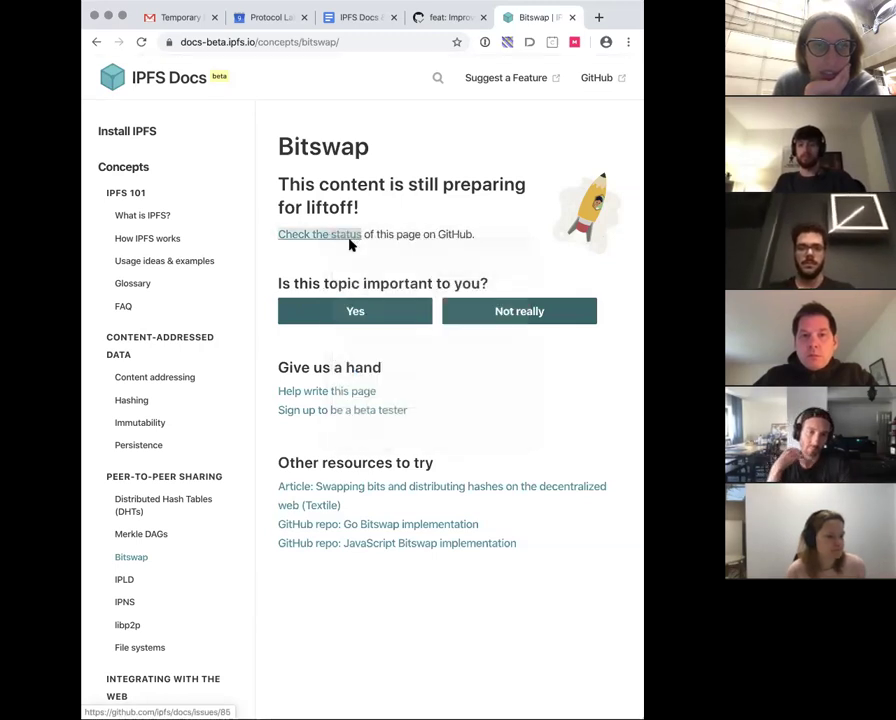
left_click(538, 22)
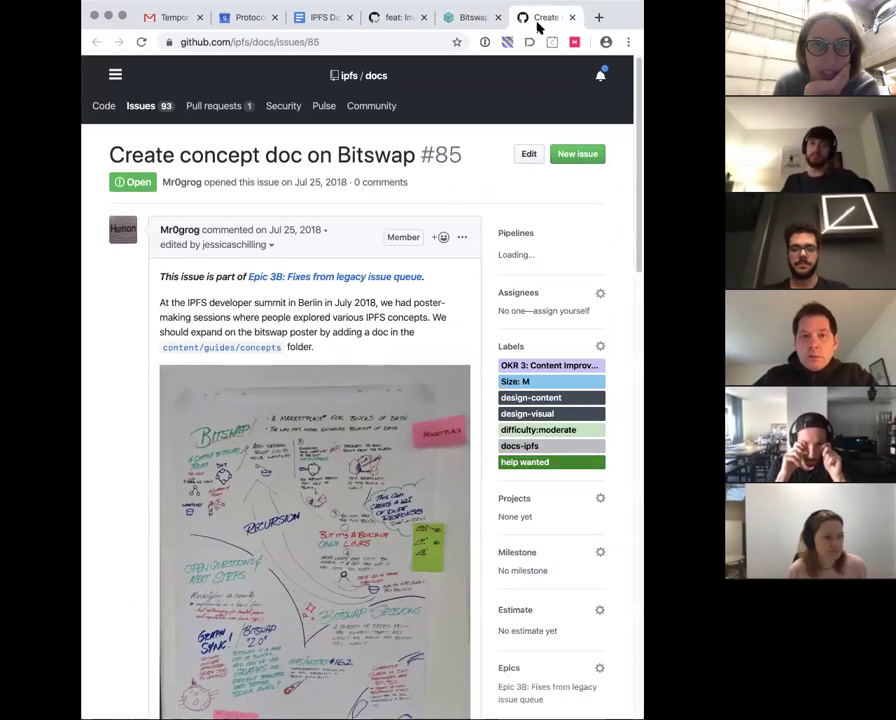
Return to the IPFS Docs beta Bitswap page
left_click(465, 20)
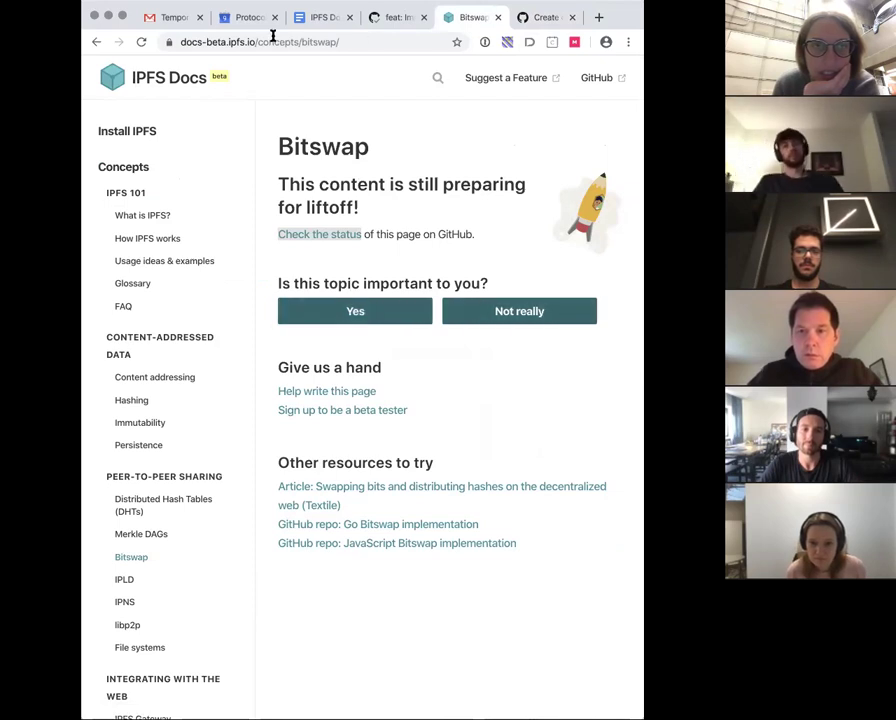
Highlight the Bitswap page's 'Other resources to try' heading, then return to the agenda
left_click(320, 18)
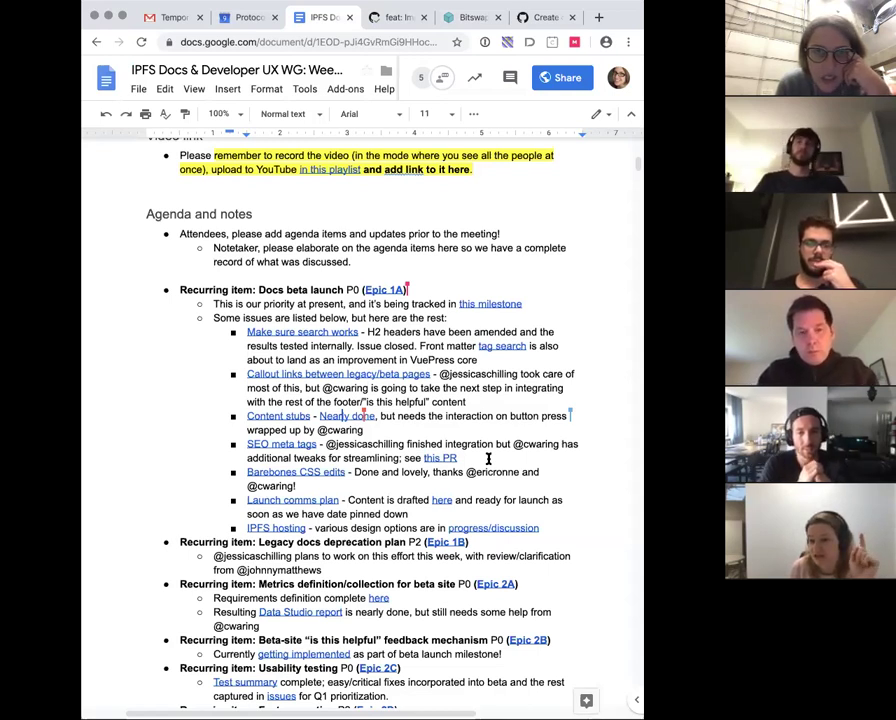
left_click(468, 27)
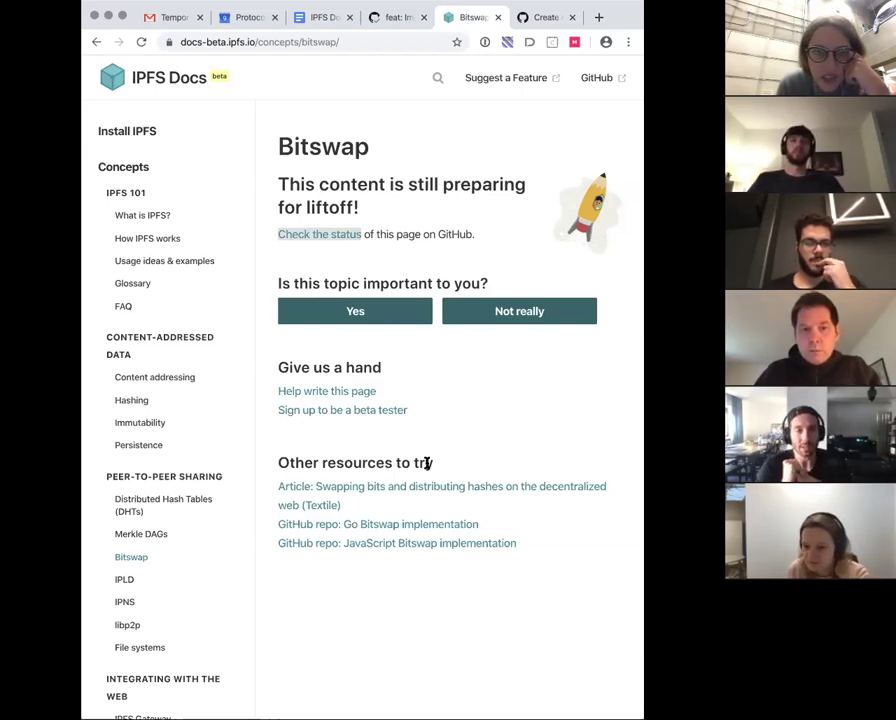
left_click_drag(434, 464, 284, 463)
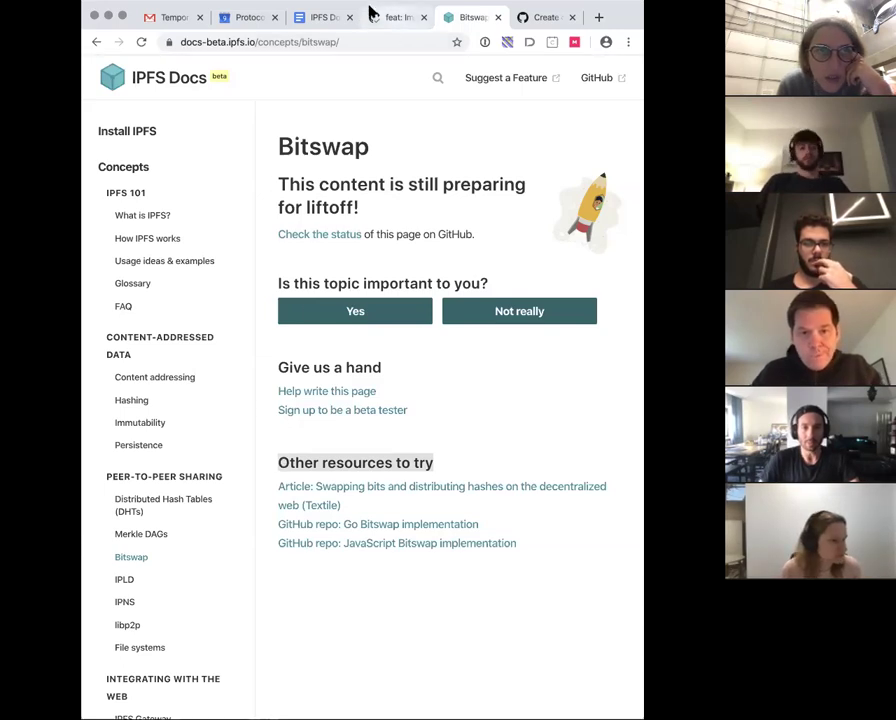
left_click(315, 16)
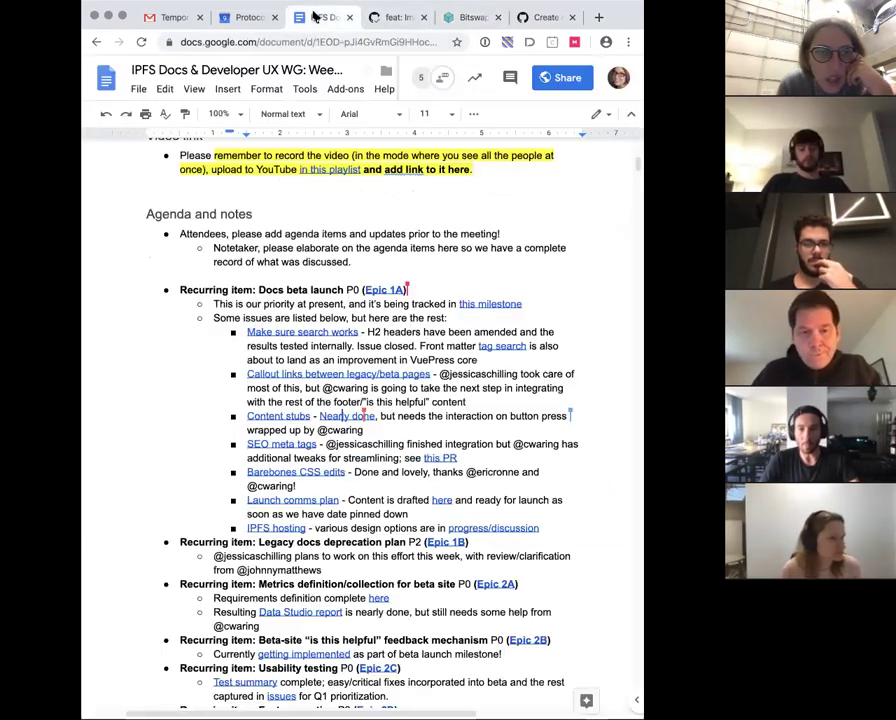
Highlight the SEO meta tags and Barebones CSS edits items, then reveal Barebones' link to ipfs/docs issue 385
left_click(458, 458)
left_click_drag(458, 458, 247, 446)
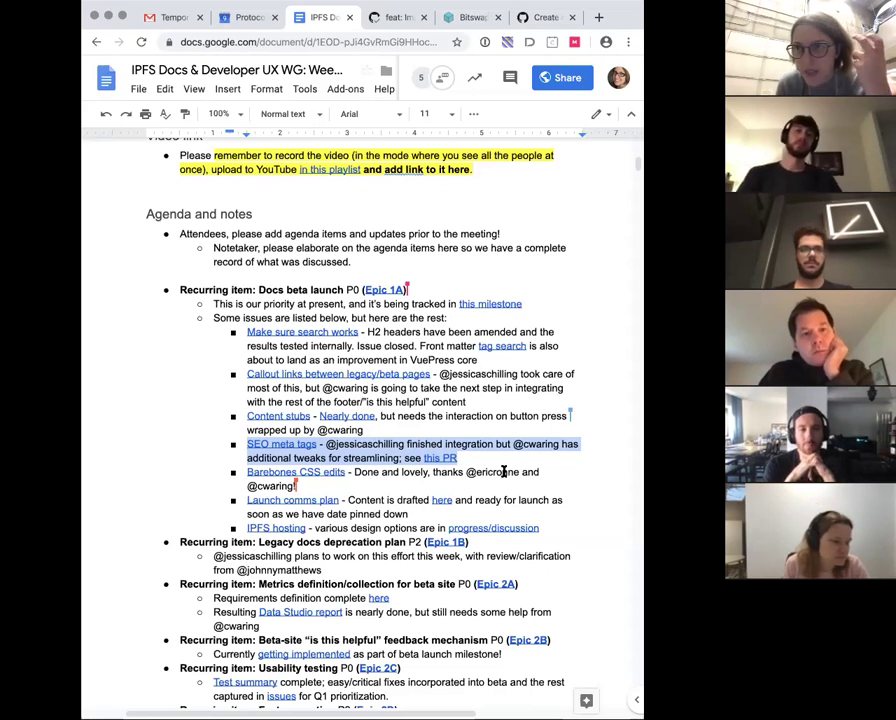
left_click(313, 486)
mouse_move(313, 486)
left_mouse_down()
mouse_move(244, 482)
mouse_move(243, 472)
left_mouse_up()
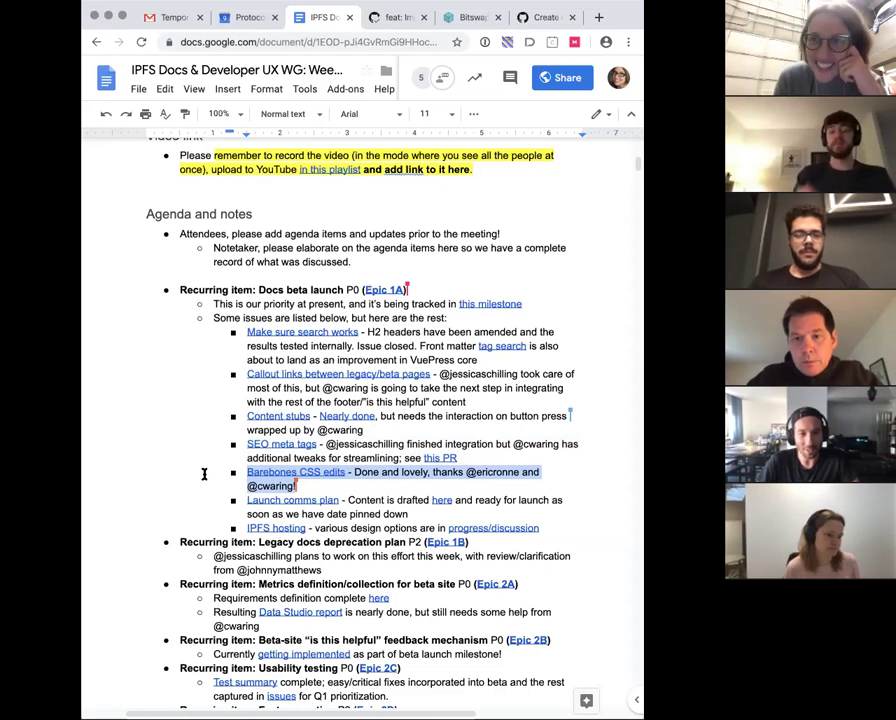
left_click(320, 487)
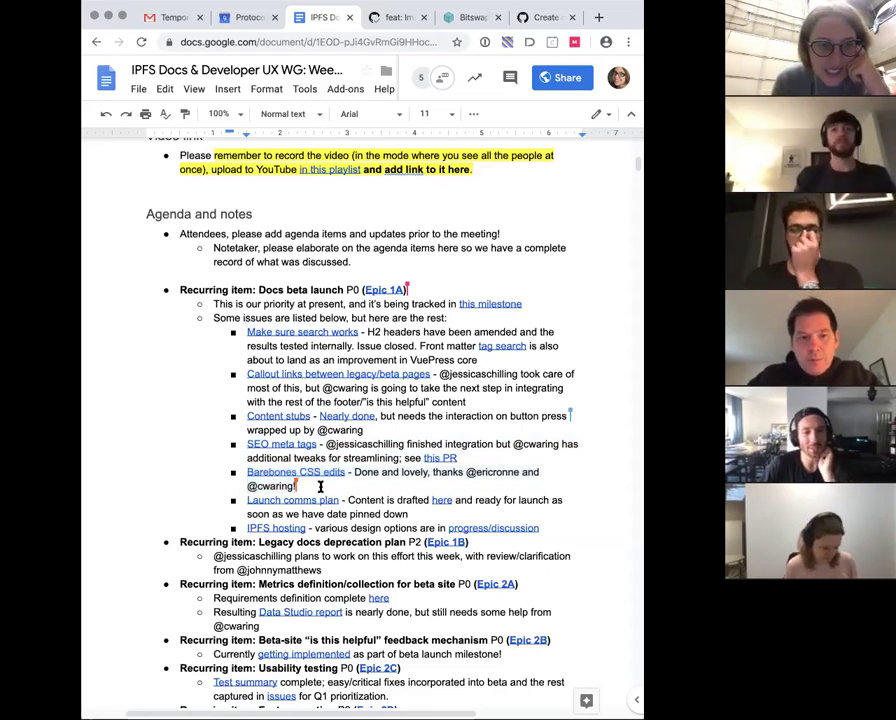
left_click(300, 472)
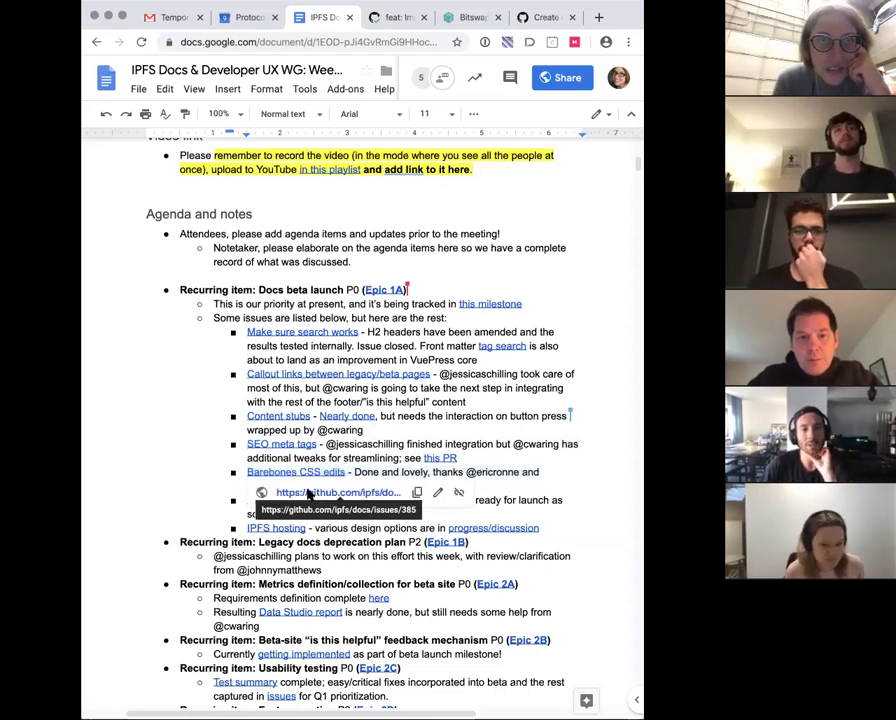
Open GitHub ipfs/docs issue #385 for the Barebones CSS edits
left_click(308, 494)
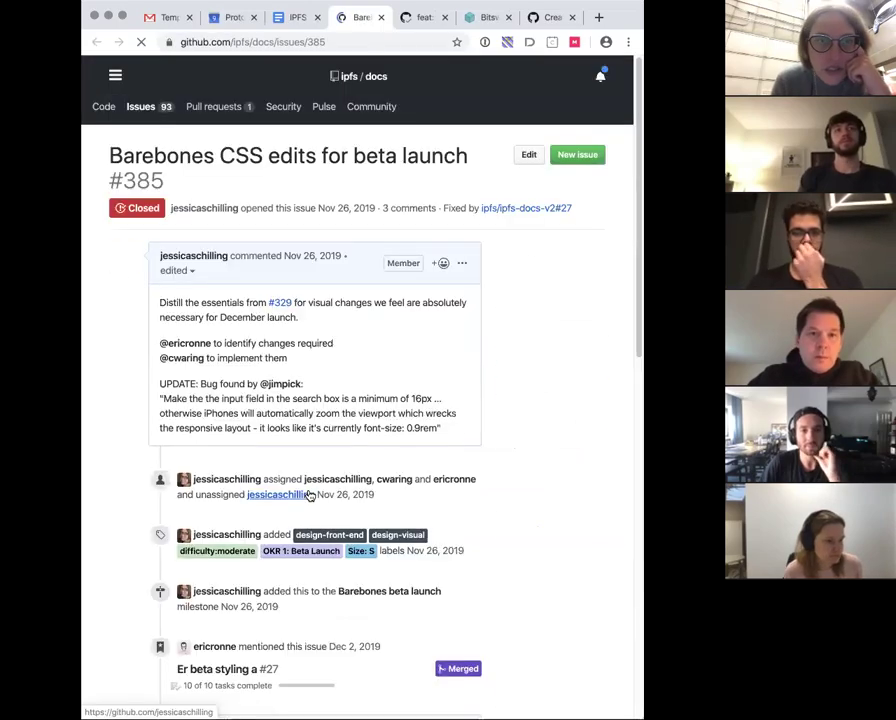
scroll(110, 472, "down", 10)
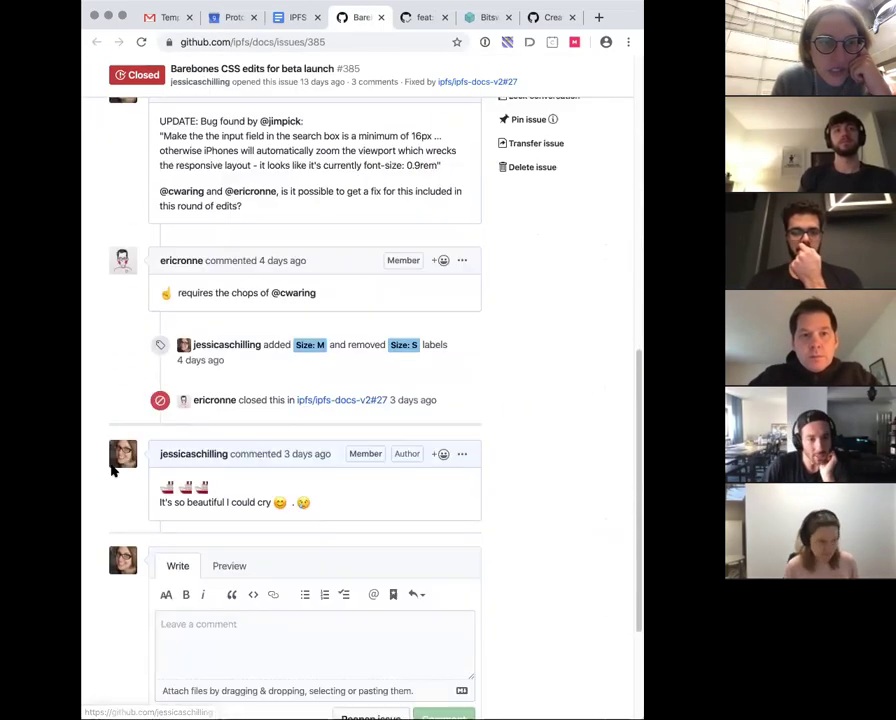
scroll(112, 472, "down", 3)
scroll(112, 472, "up", 5)
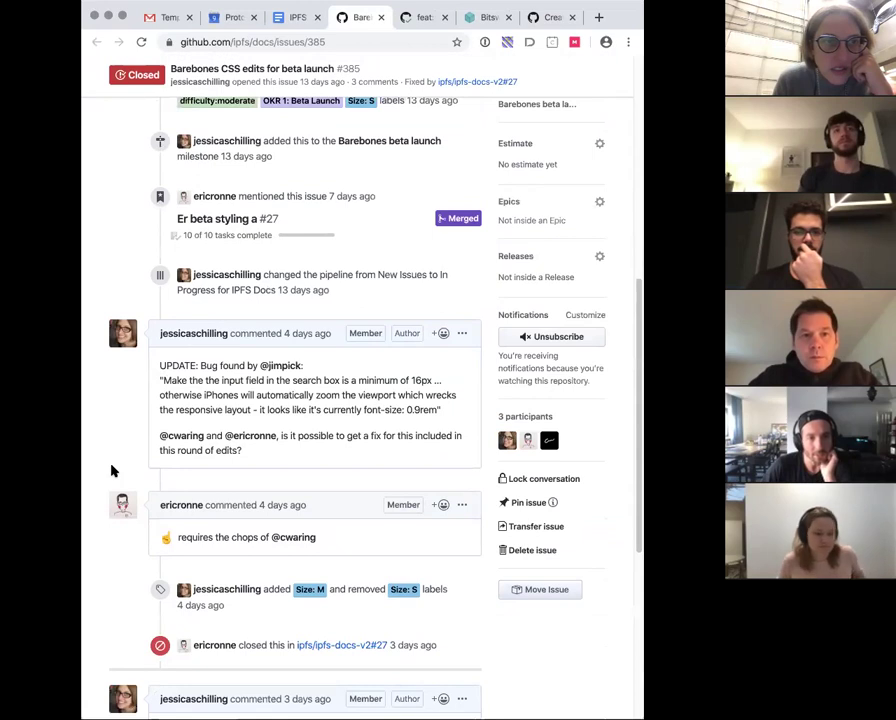
Read through merged pull request #27, 'Er beta styling a', then return to the agenda
left_click(211, 226)
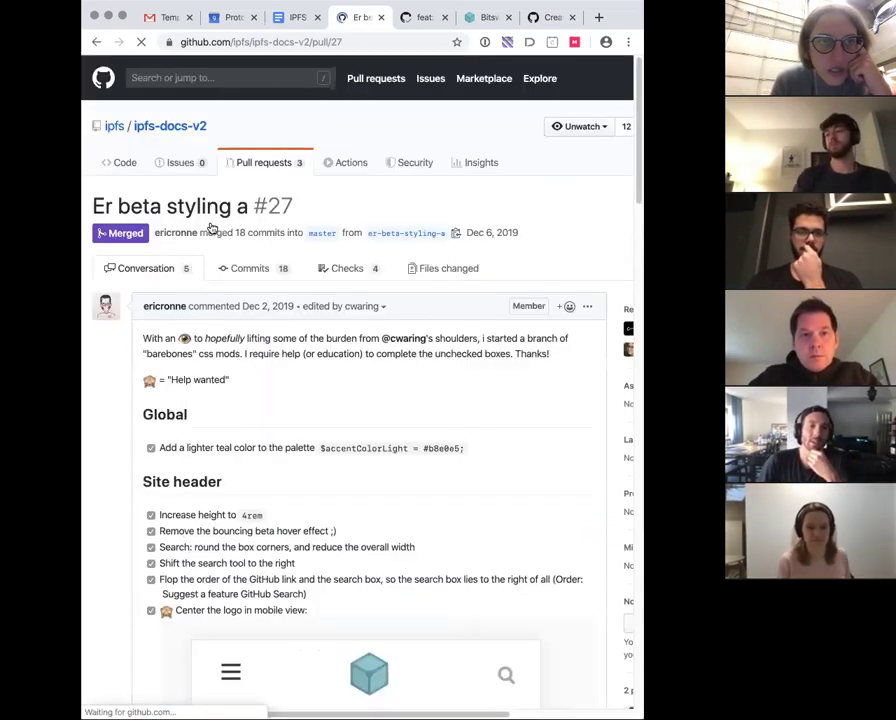
scroll(117, 616, "down", 3)
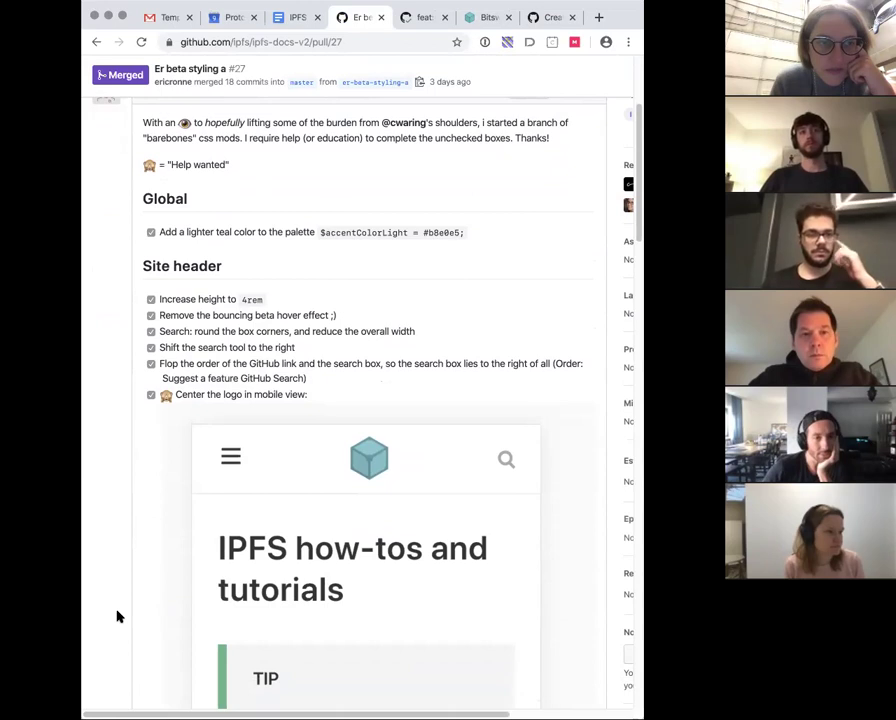
scroll(117, 616, "down", 1)
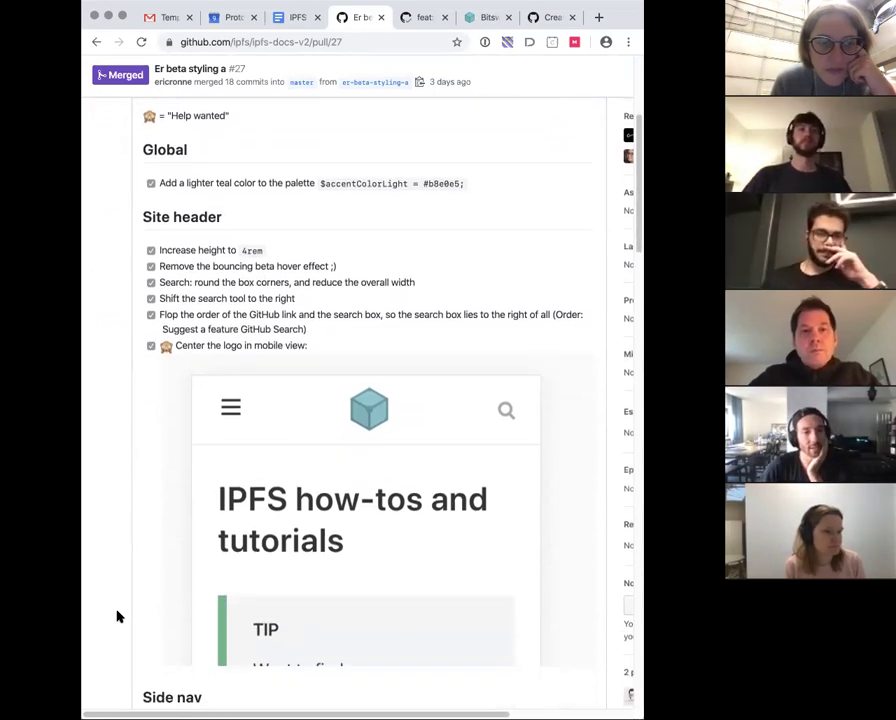
scroll(117, 616, "down", 4)
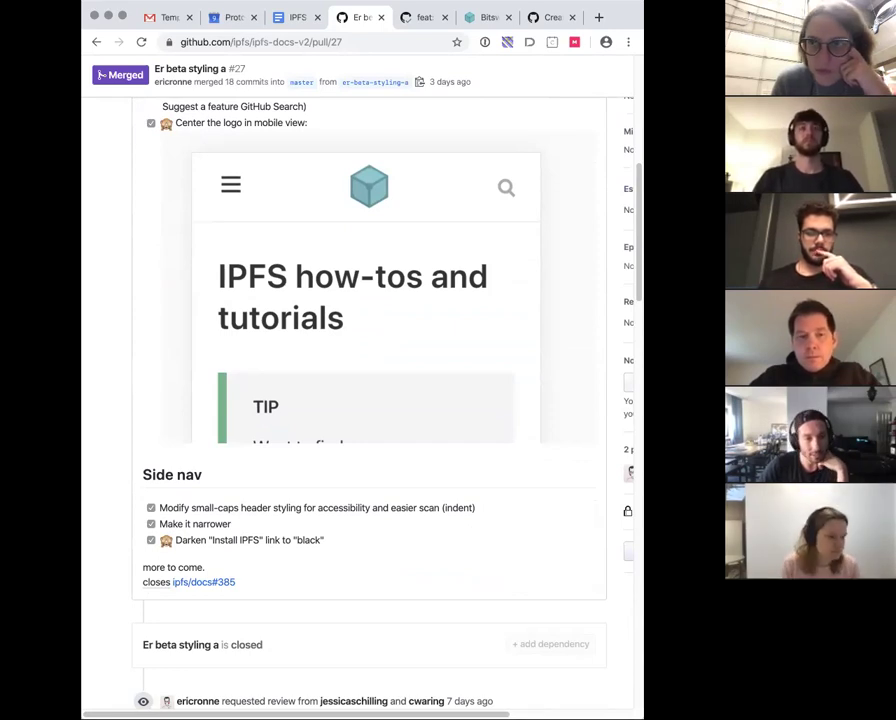
scroll(228, 503, "down", 2)
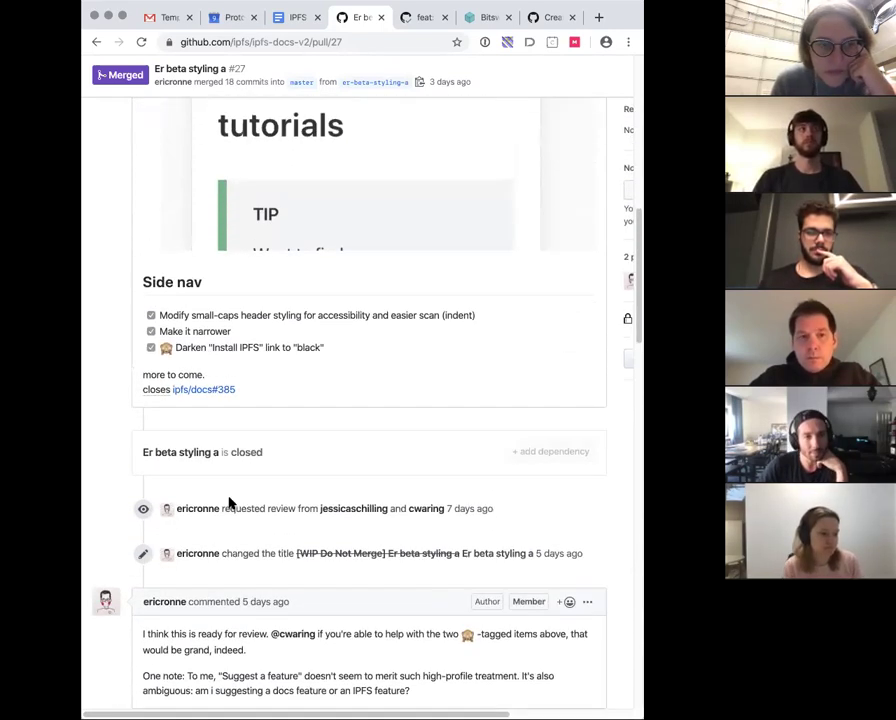
scroll(228, 503, "up", 7)
scroll(228, 503, "down", 3)
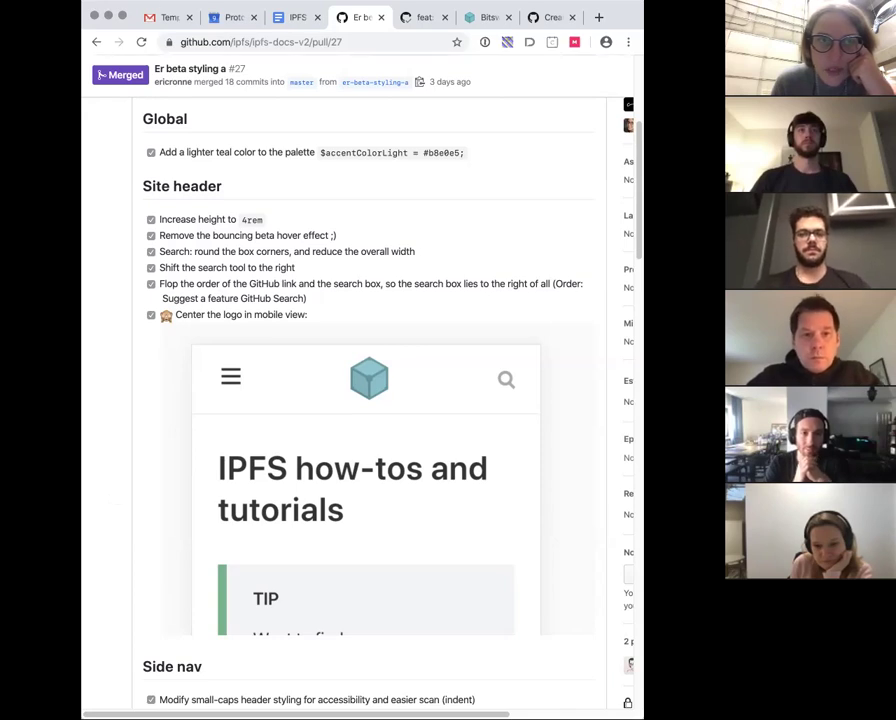
left_click(290, 17)
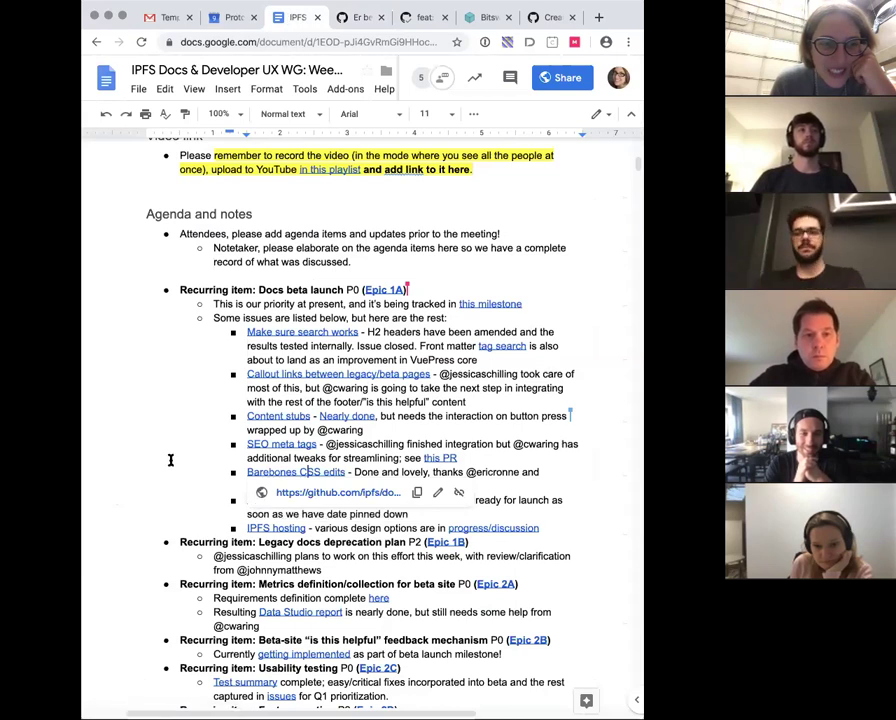
left_click_drag(416, 527, 243, 503)
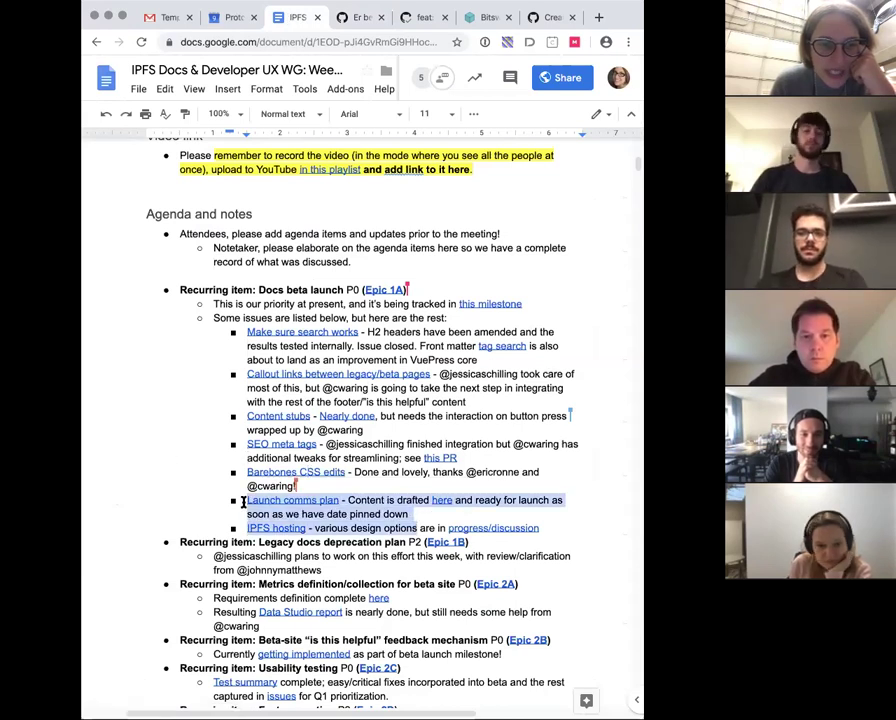
left_click(243, 503)
left_click(490, 500)
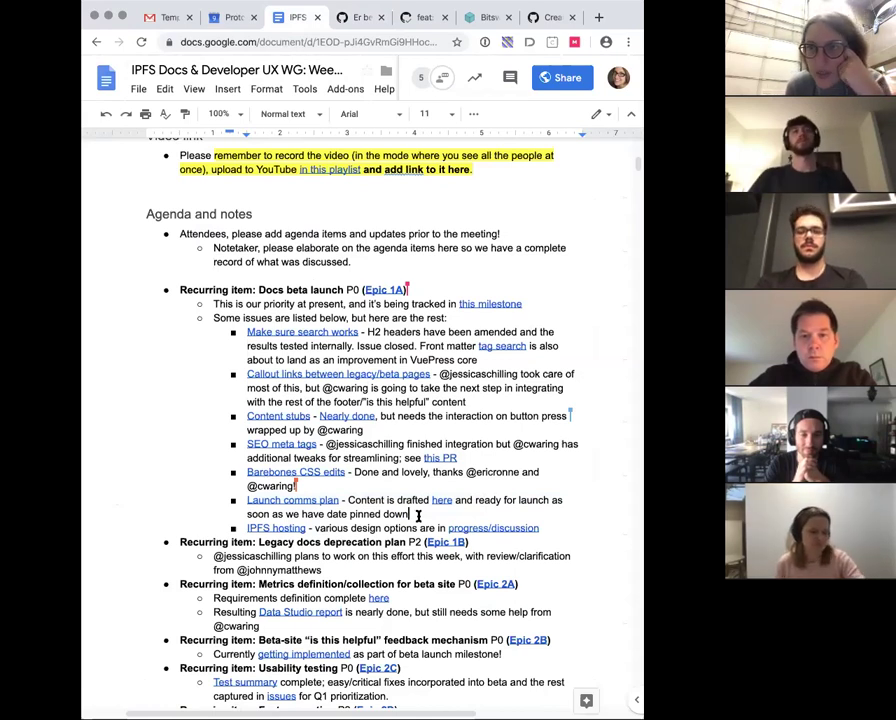
left_click(418, 515)
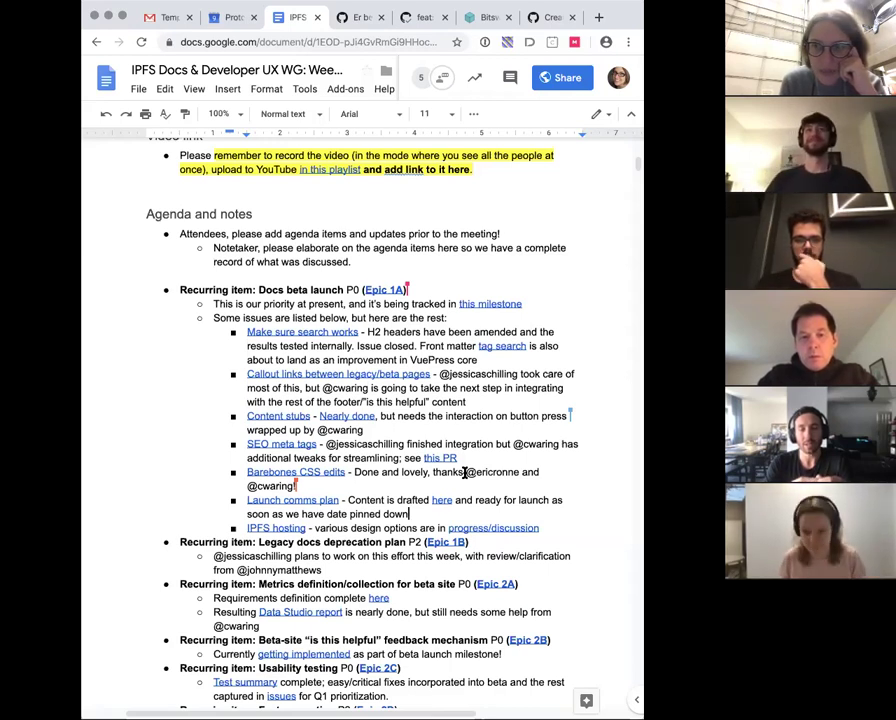
scroll(464, 473, "down", 1)
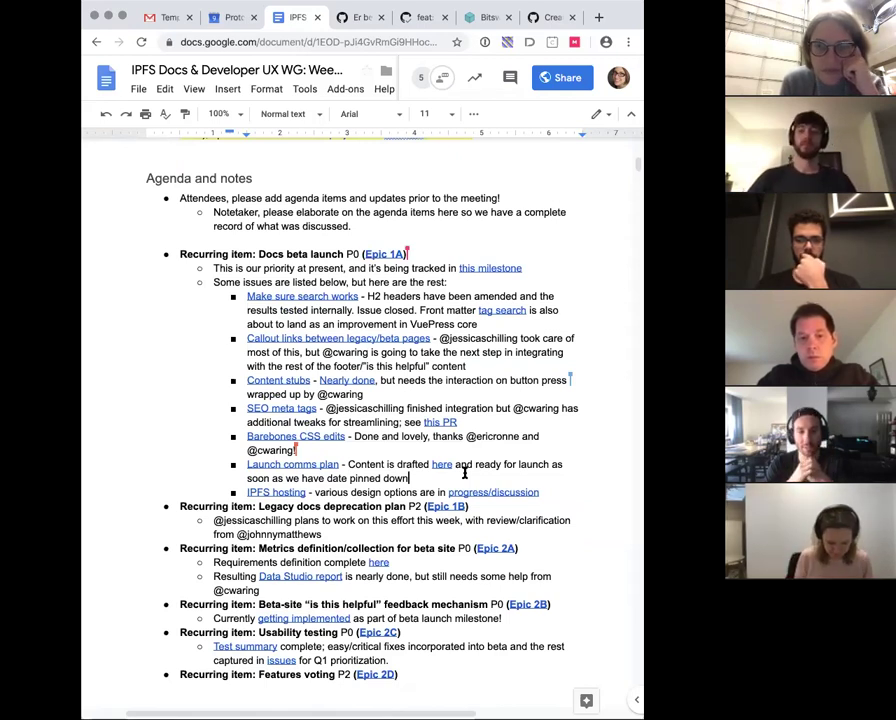
left_click(471, 491)
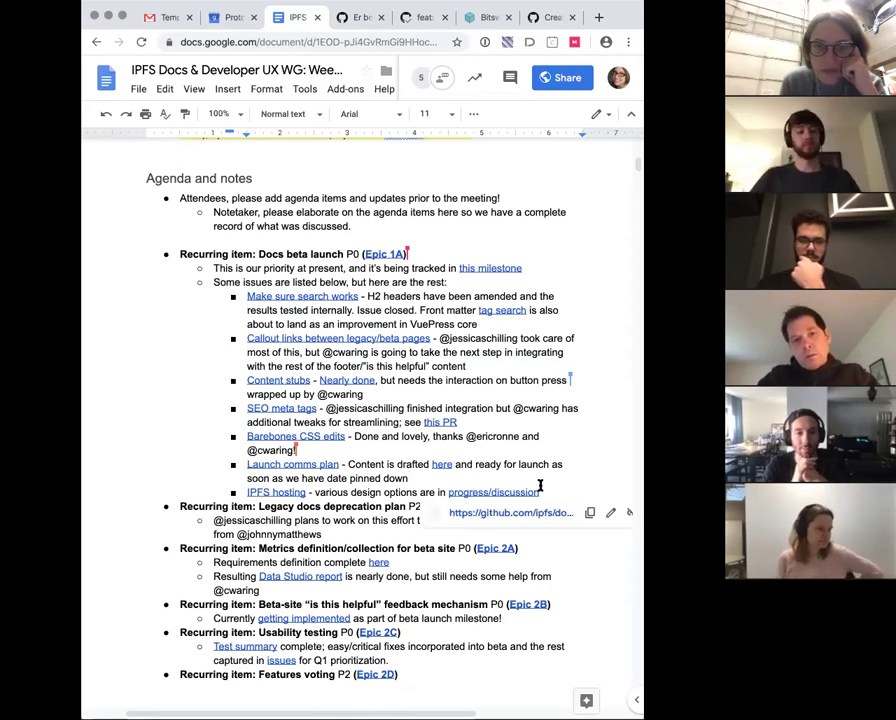
triple_click(358, 490)
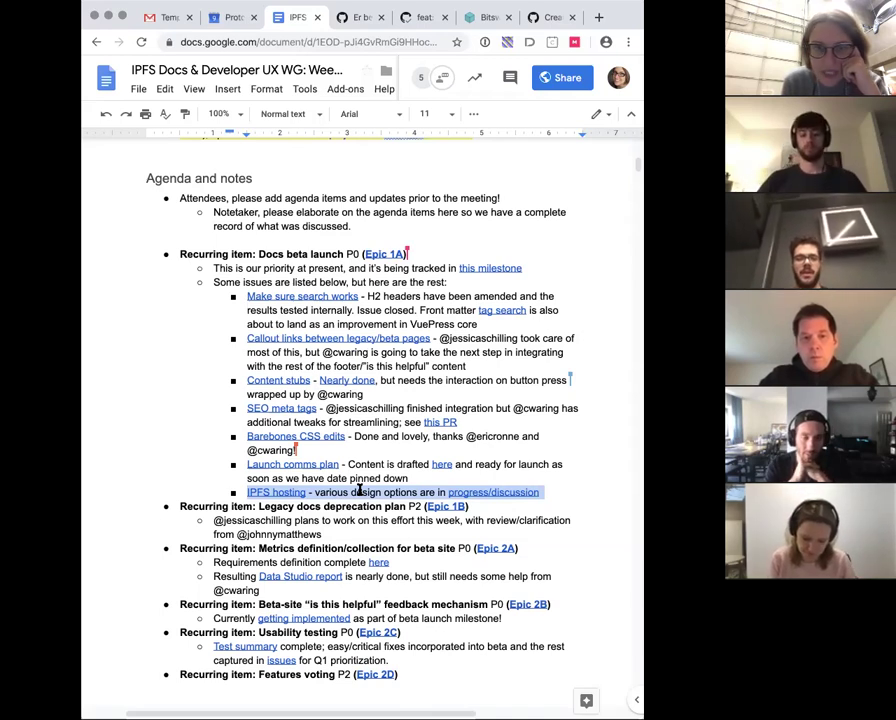
Mark the Legacy docs deprecation paragraph and reveal the 'Data Studio report' datastudio.google link
scroll(360, 490, "down", 2)
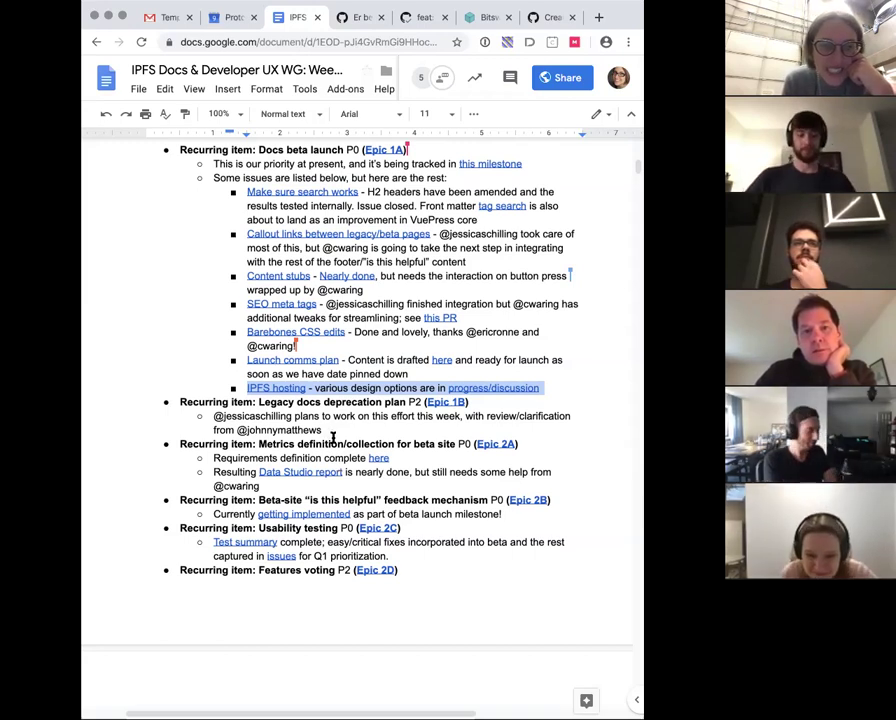
left_click_drag(330, 432, 213, 412)
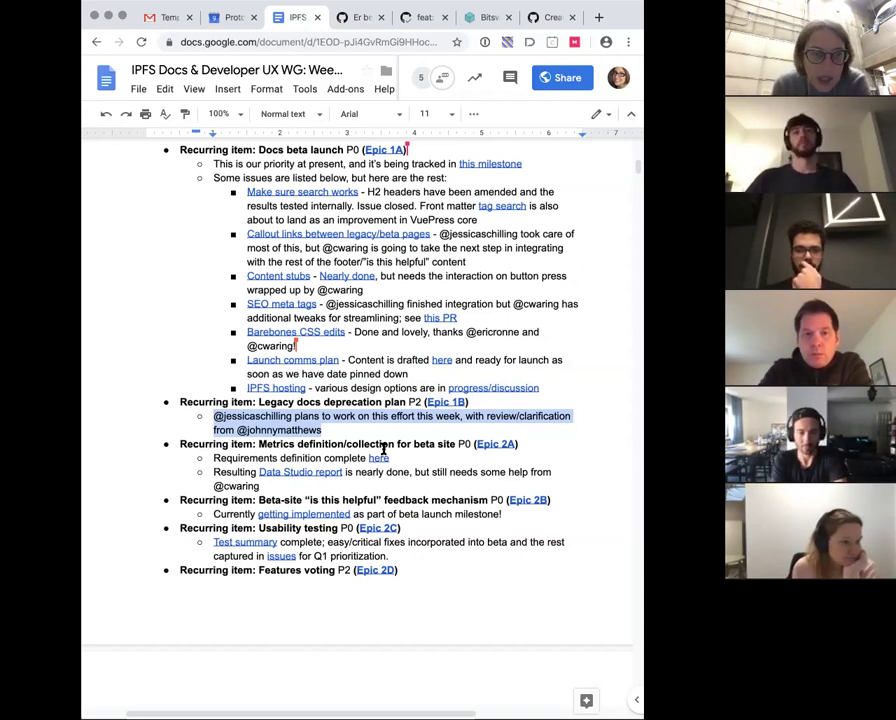
left_click(293, 472)
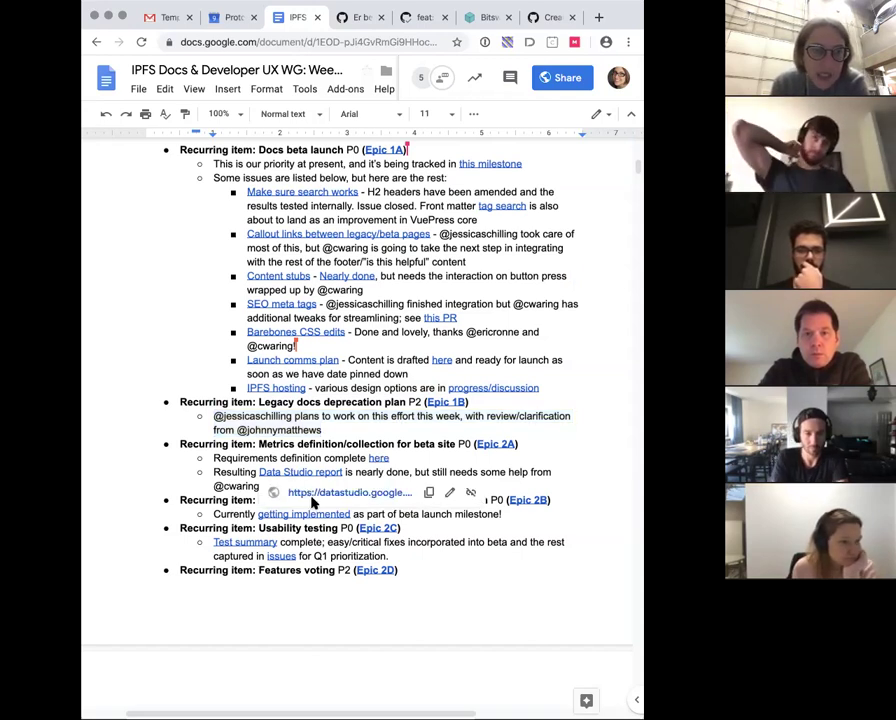
Open the 'IPFS Docs Beta: Metrics' report and browse its demographics, referrer and On-site pageview sections
left_click(315, 494)
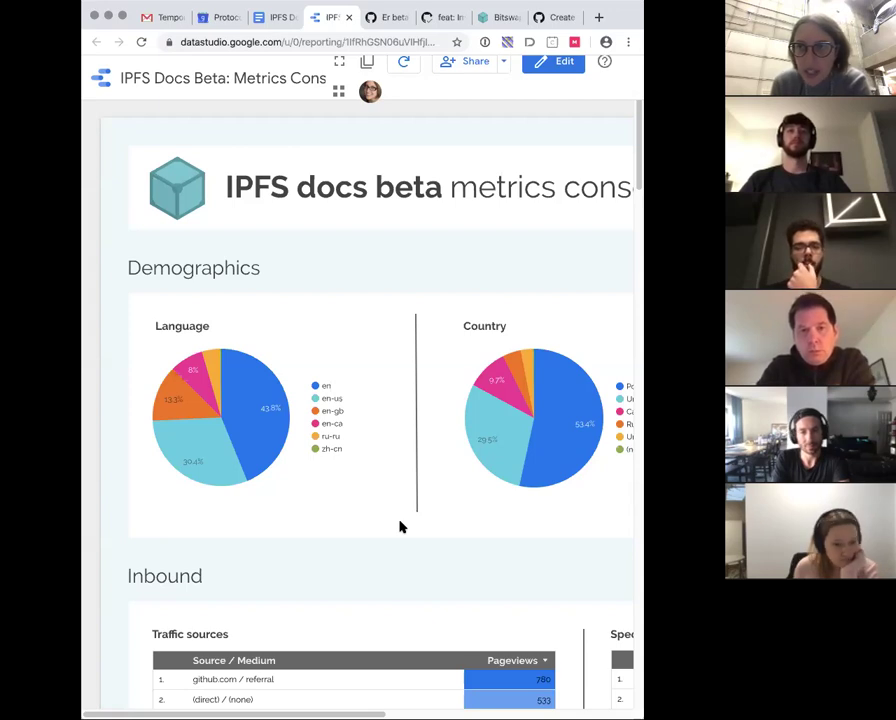
scroll(399, 527, "right", 2)
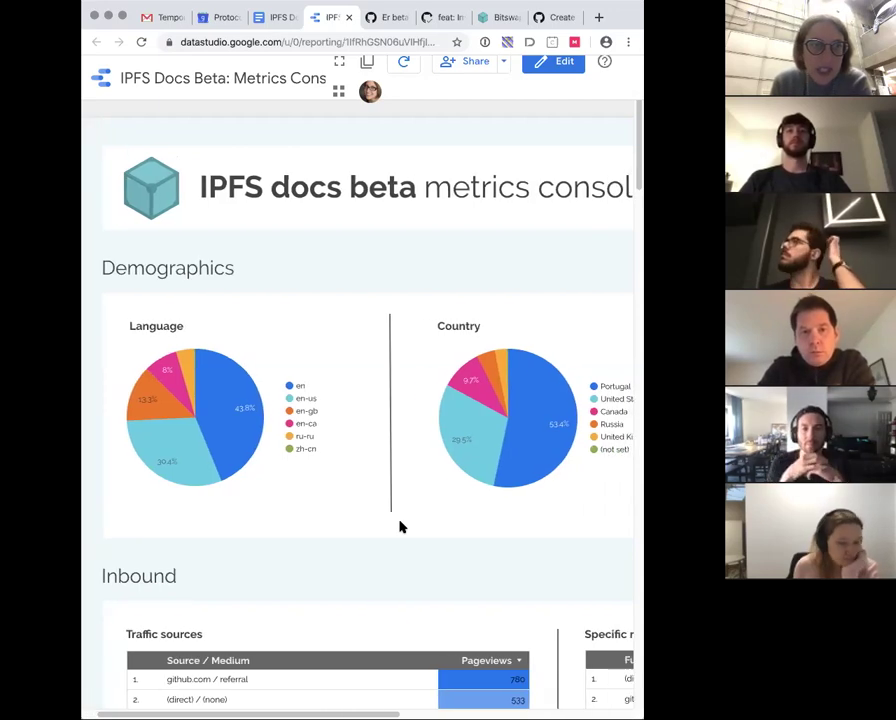
scroll(399, 527, "right", 5)
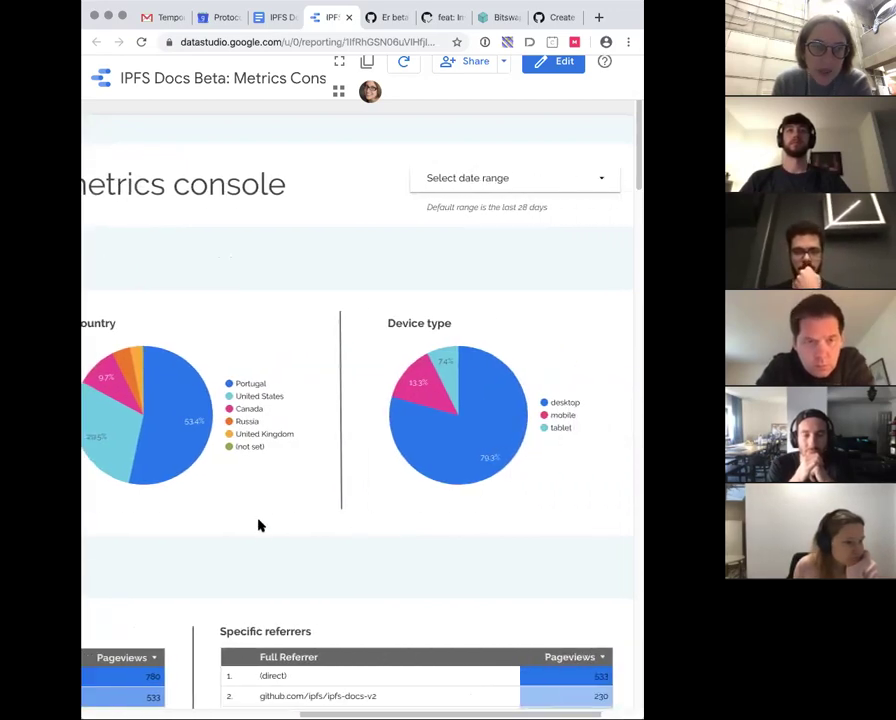
scroll(258, 525, "left", 5)
scroll(258, 525, "left", 1)
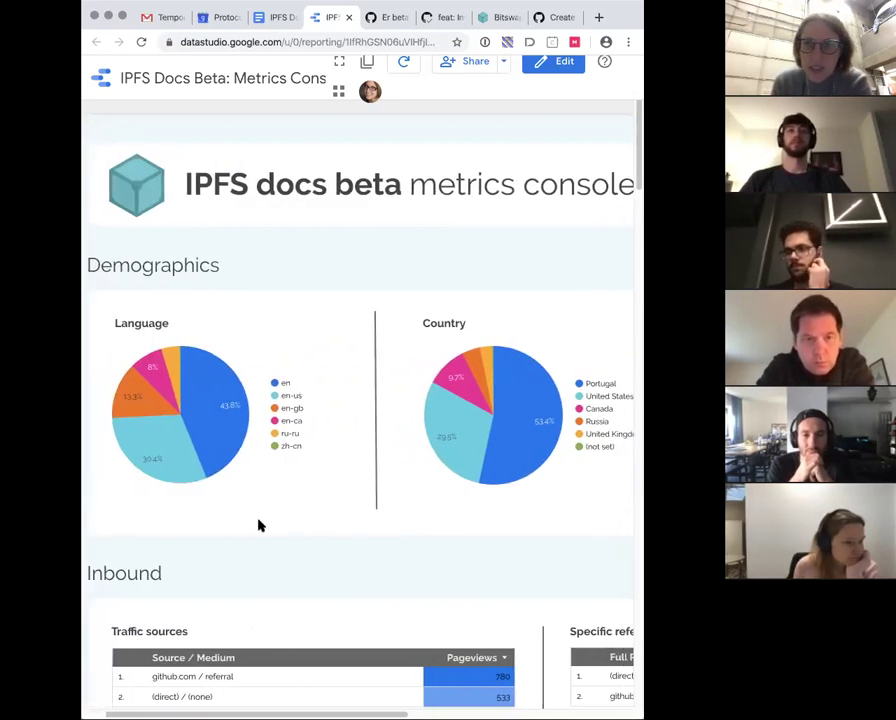
scroll(258, 525, "down", 2)
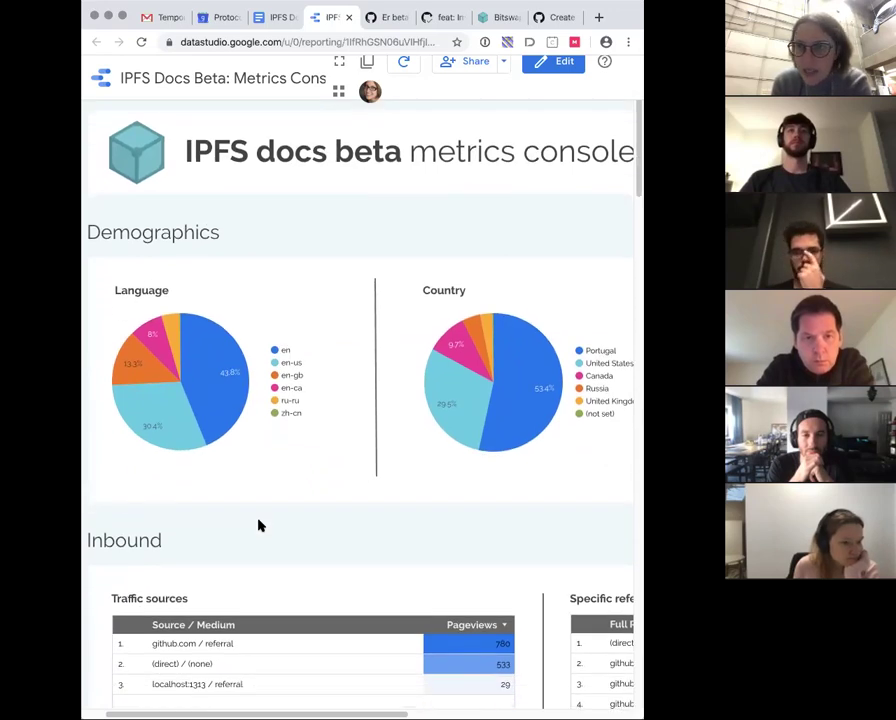
scroll(258, 525, "down", 5)
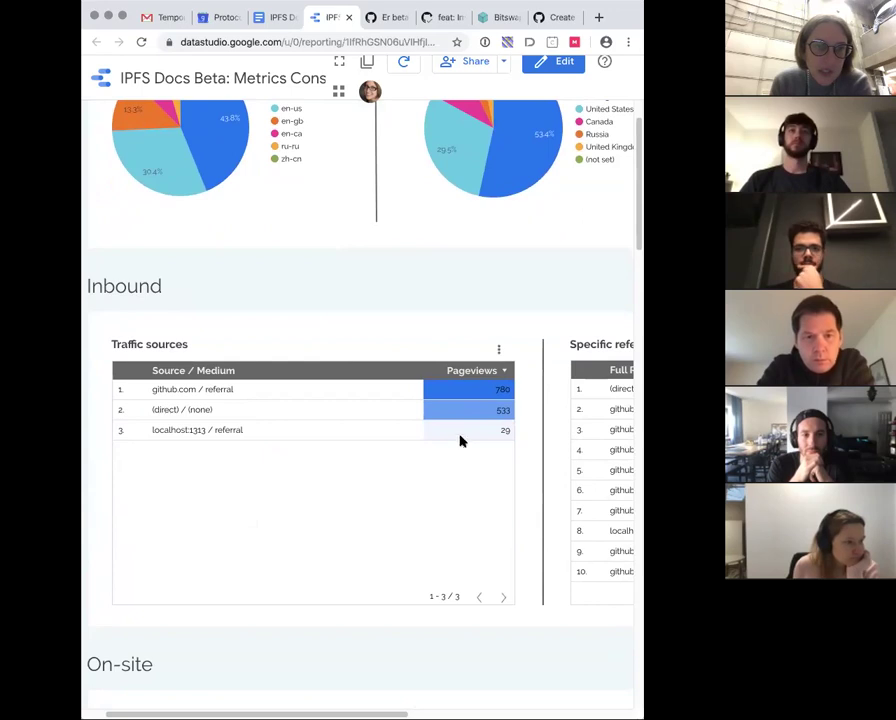
scroll(458, 463, "right", 5)
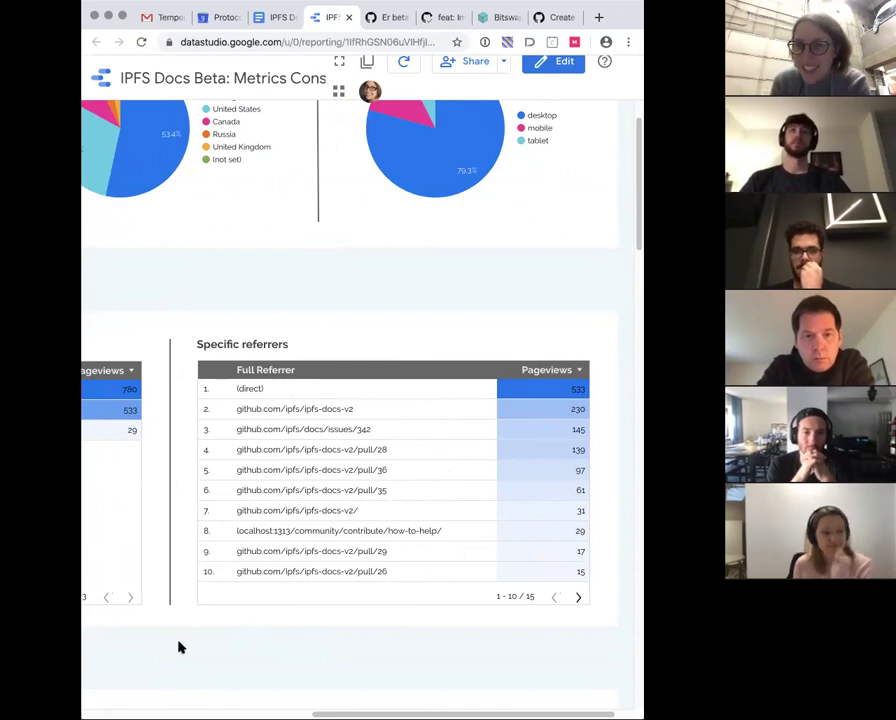
scroll(417, 665, "left", 5)
scroll(417, 665, "down", 5)
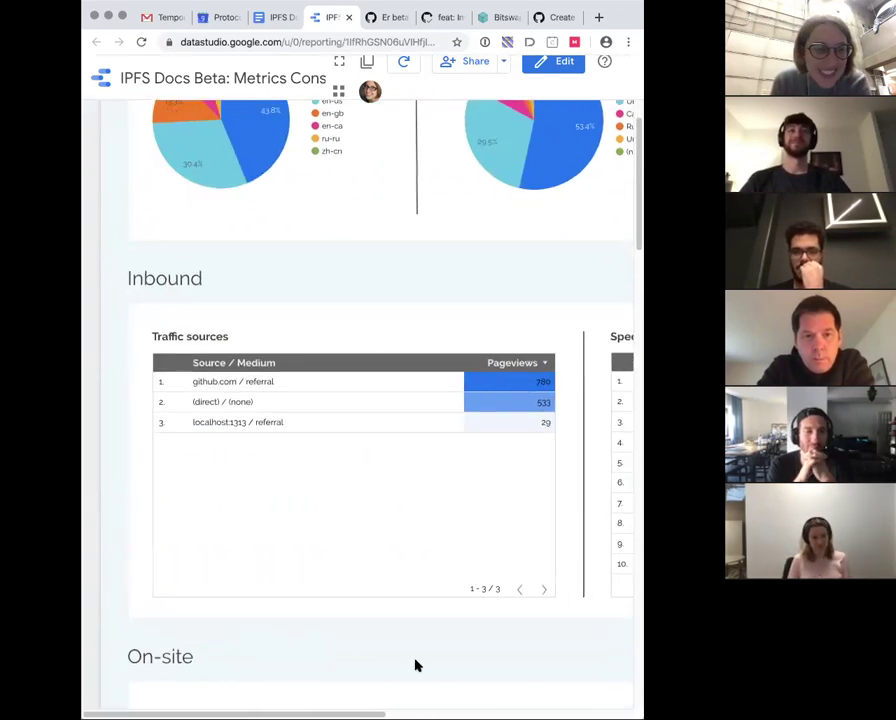
scroll(417, 665, "down", 1)
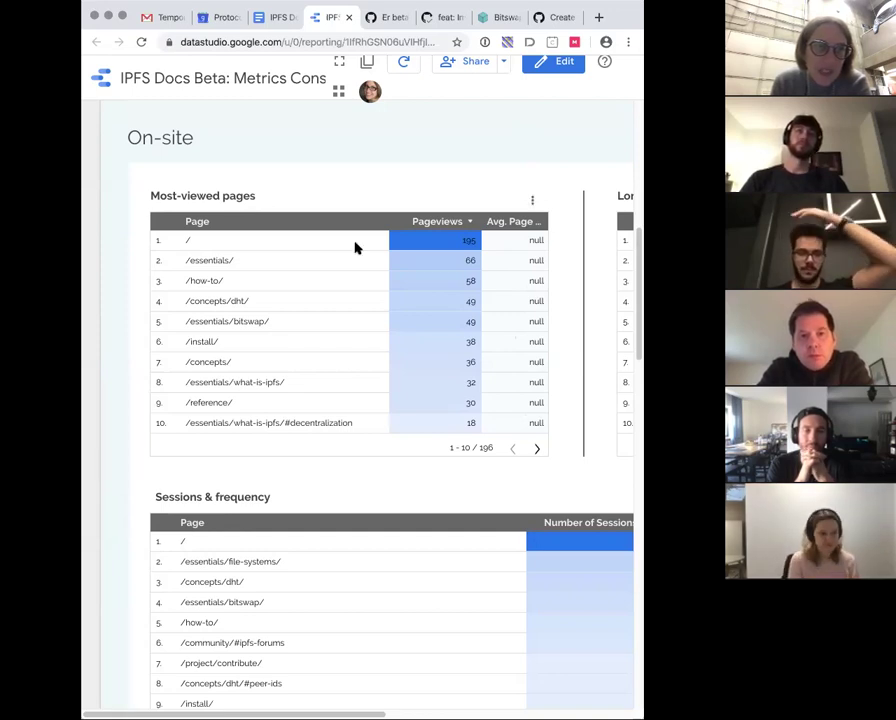
Return to the report's top to view Device type: 79.3% desktop, 13.3% mobile, 7.4% tablet
scroll(434, 295, "right", 10)
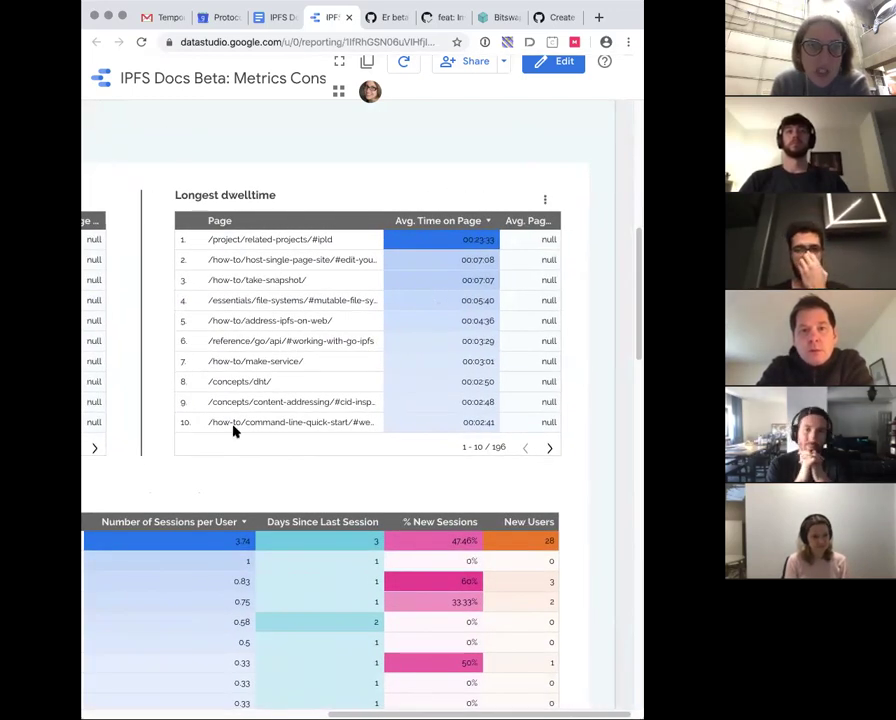
scroll(203, 450, "up", 1)
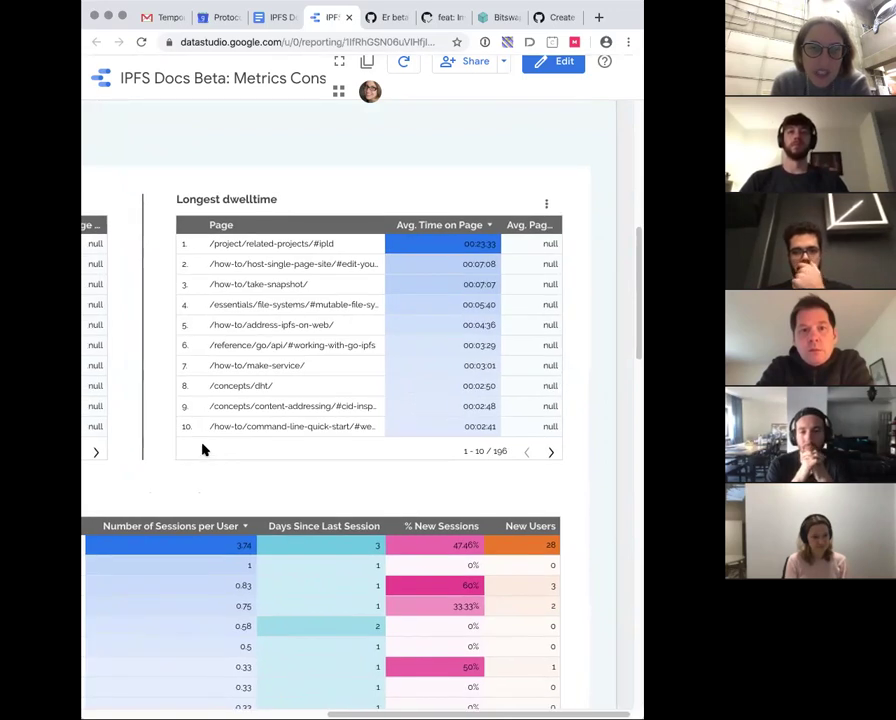
scroll(203, 450, "left", 10)
scroll(203, 450, "down", 5)
scroll(203, 450, "up", 1)
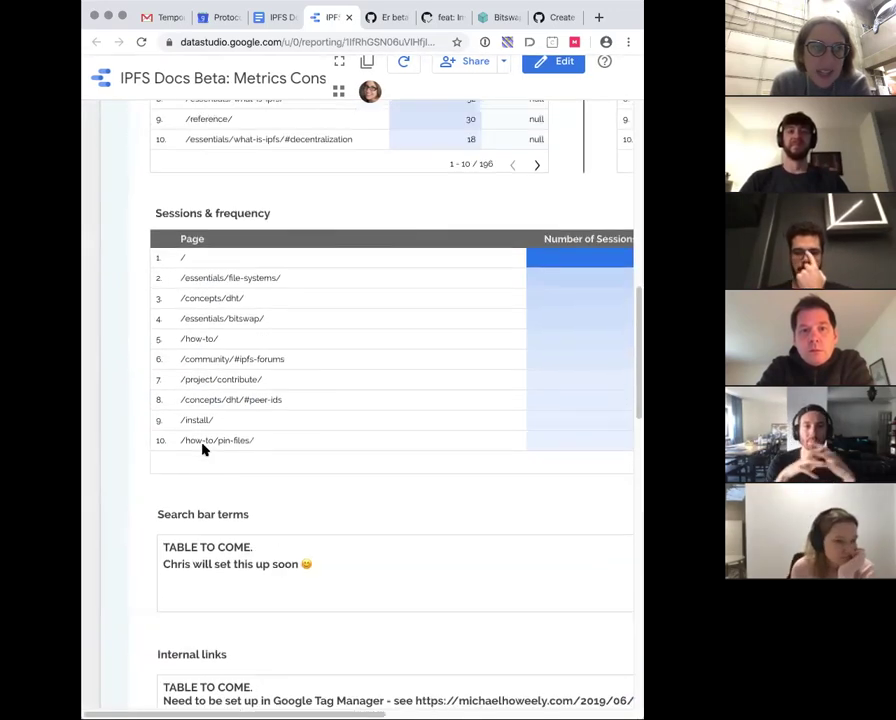
scroll(203, 450, "right", 2)
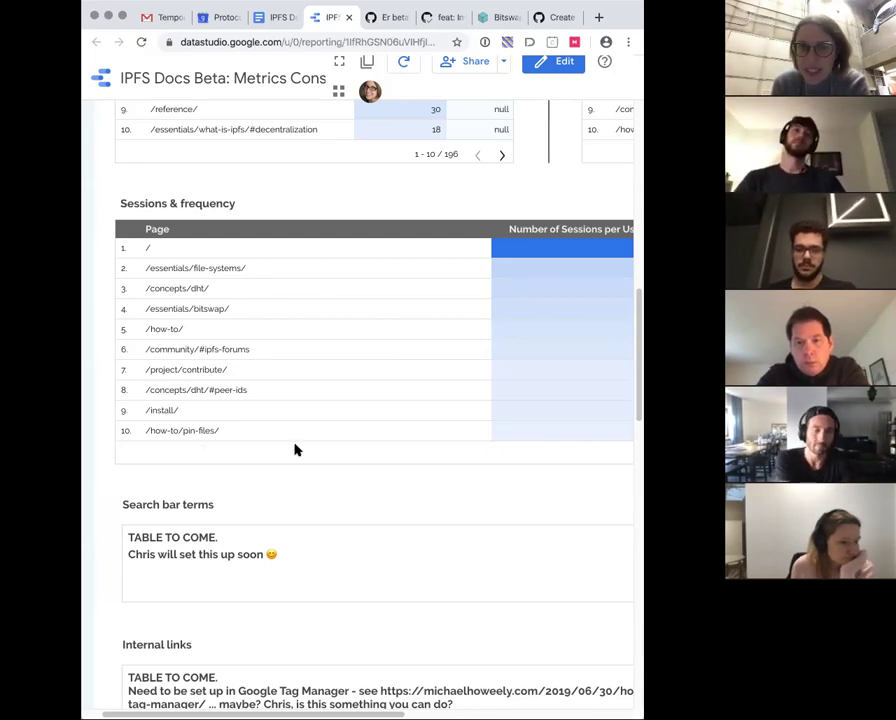
scroll(300, 450, "up", 10)
scroll(310, 450, "right", 5)
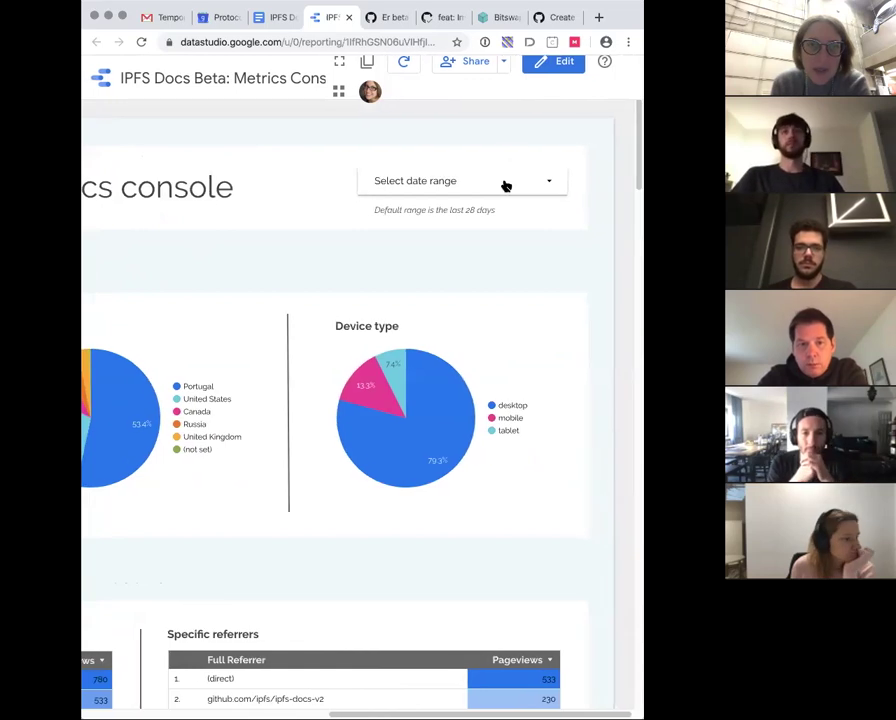
Check the report's date range without changing it, then bring up the Sessions & frequency table
left_click(506, 187)
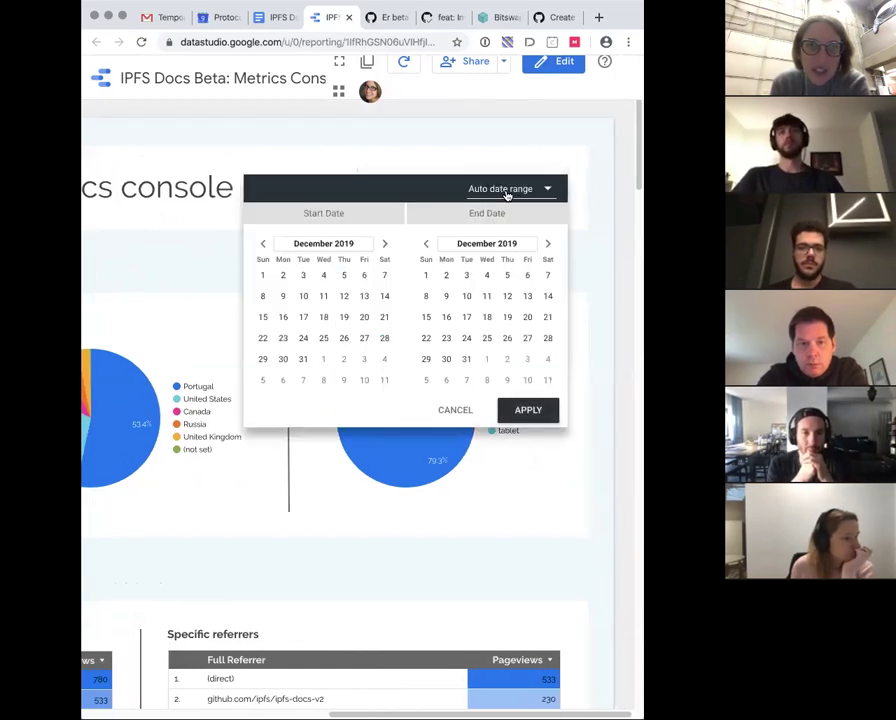
left_click(350, 160)
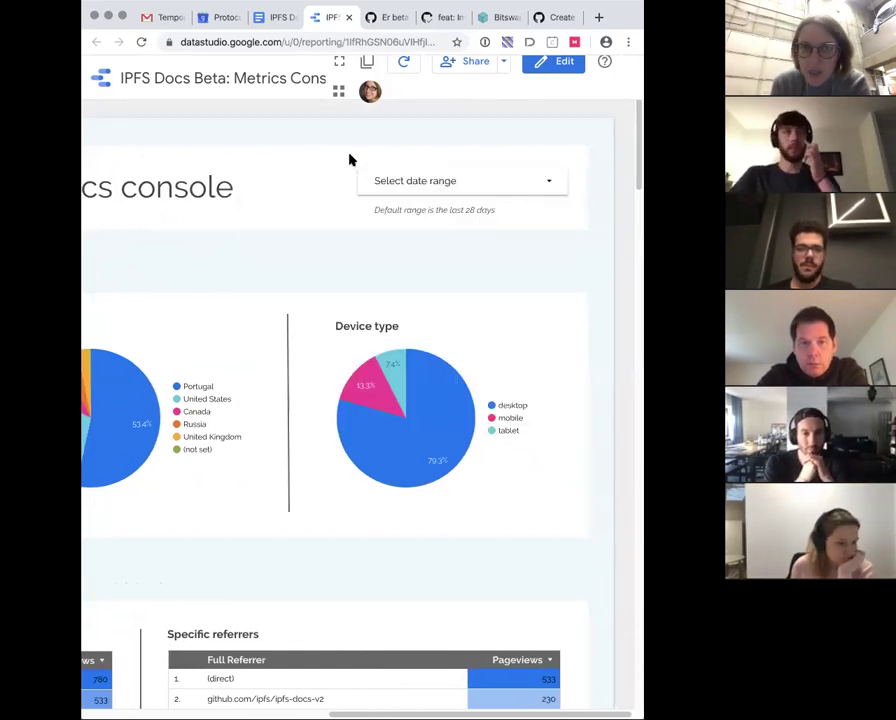
scroll(285, 349, "left", 5)
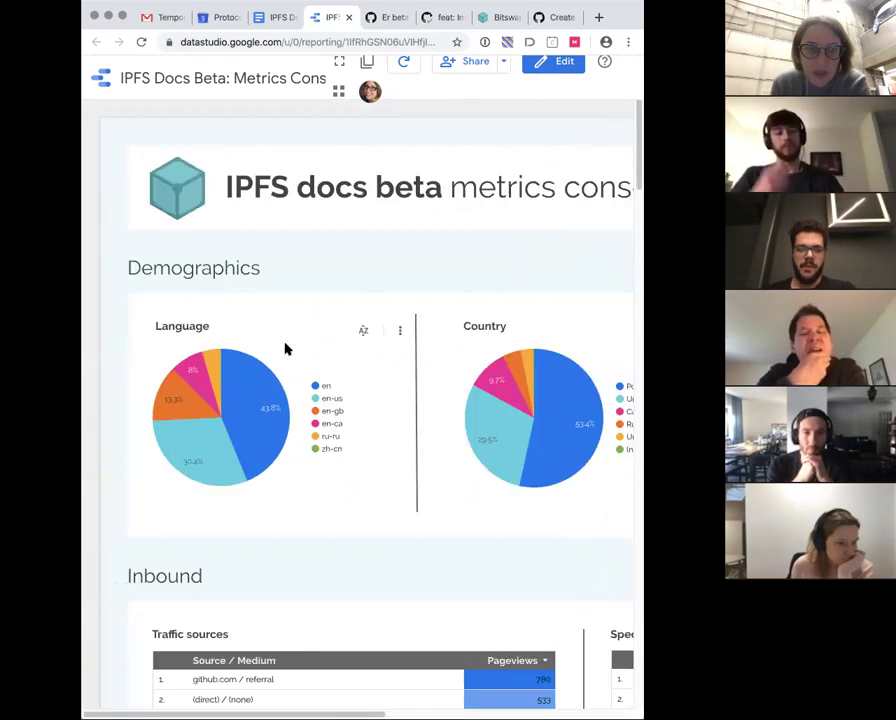
scroll(285, 349, "down", 10)
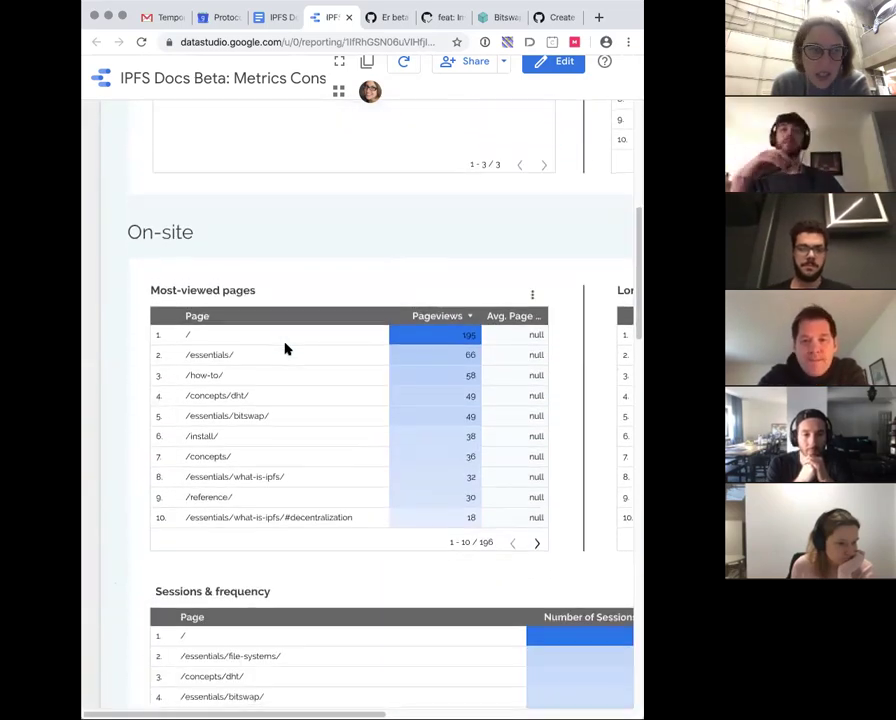
scroll(285, 349, "down", 5)
scroll(285, 349, "up", 2)
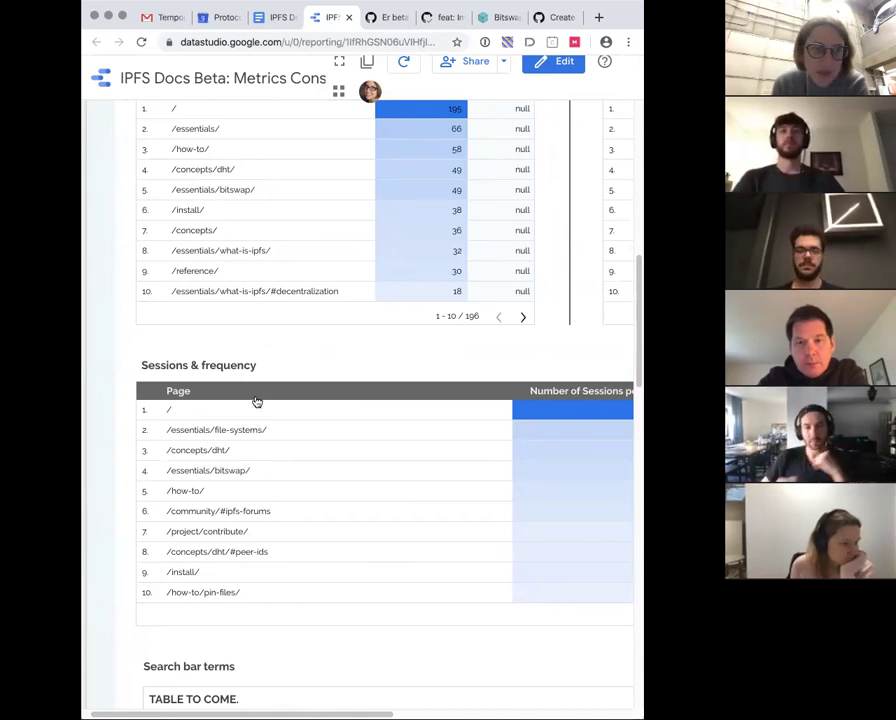
Pan Sessions & frequency right to Days Since Last Session, % New Sessions and New Users
scroll(424, 593, "right", 5)
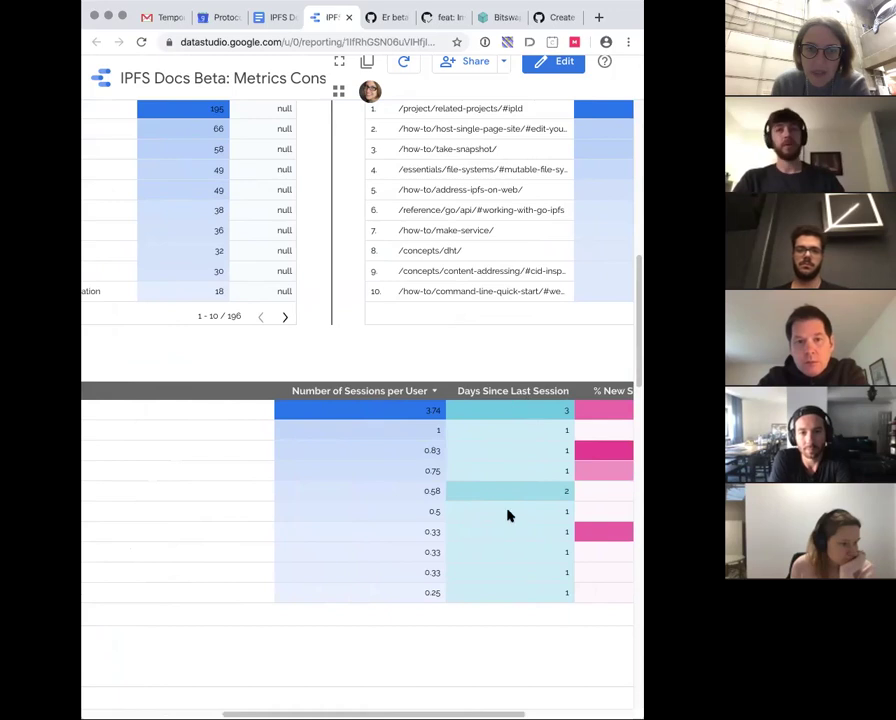
scroll(507, 543, "right", 5)
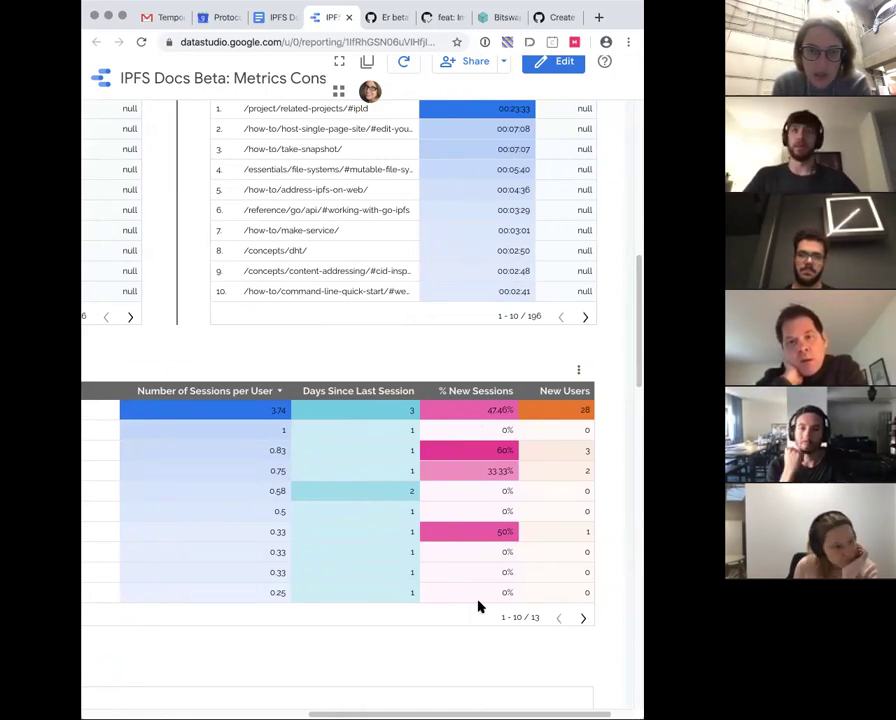
Move down past Search bar terms and Internal links to the Page feedback pie charts
scroll(478, 606, "left", 10)
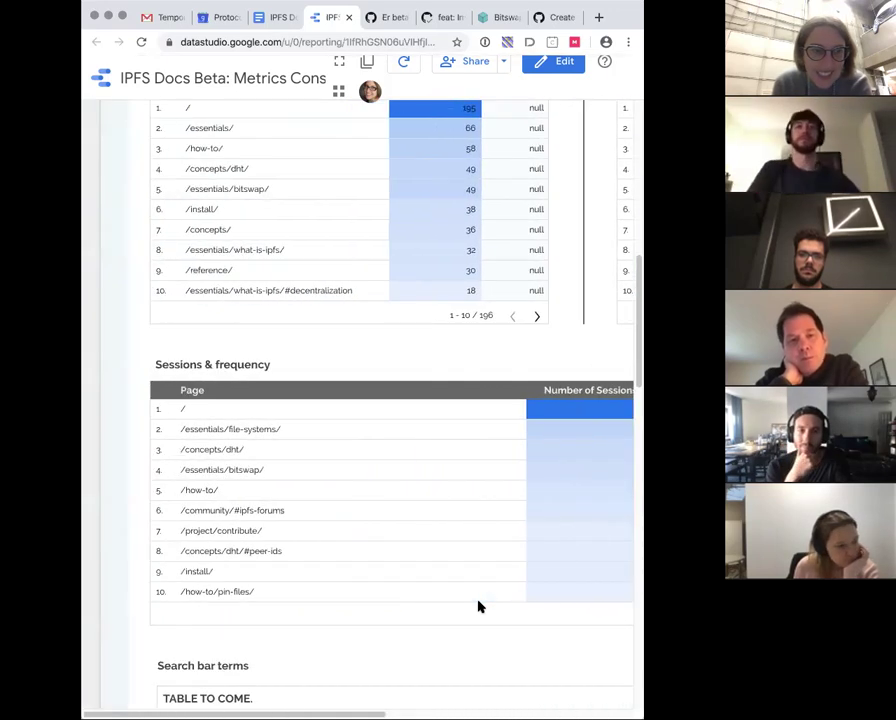
scroll(478, 606, "down", 5)
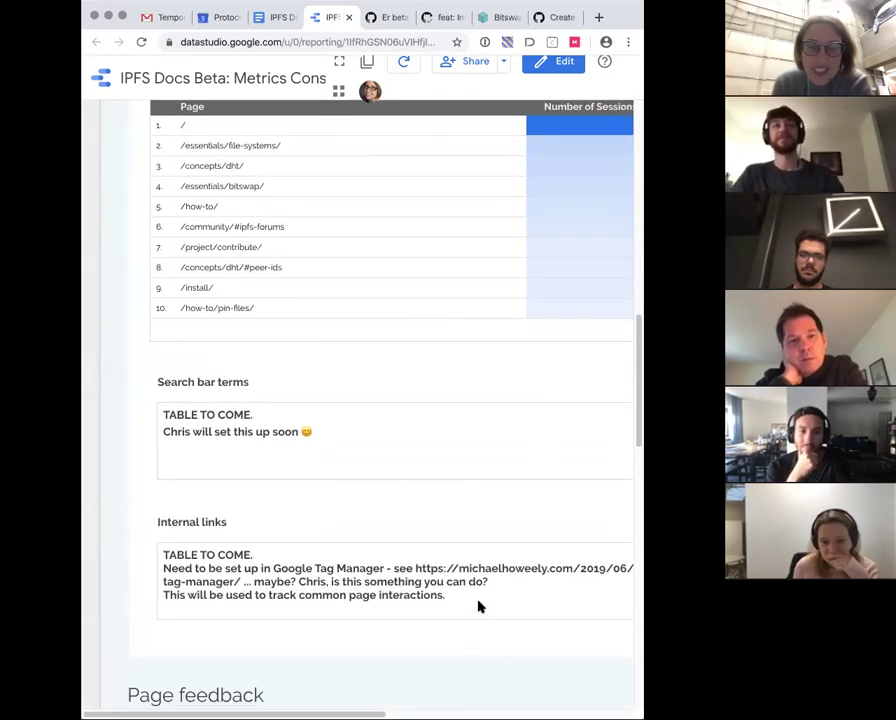
scroll(478, 606, "down", 2)
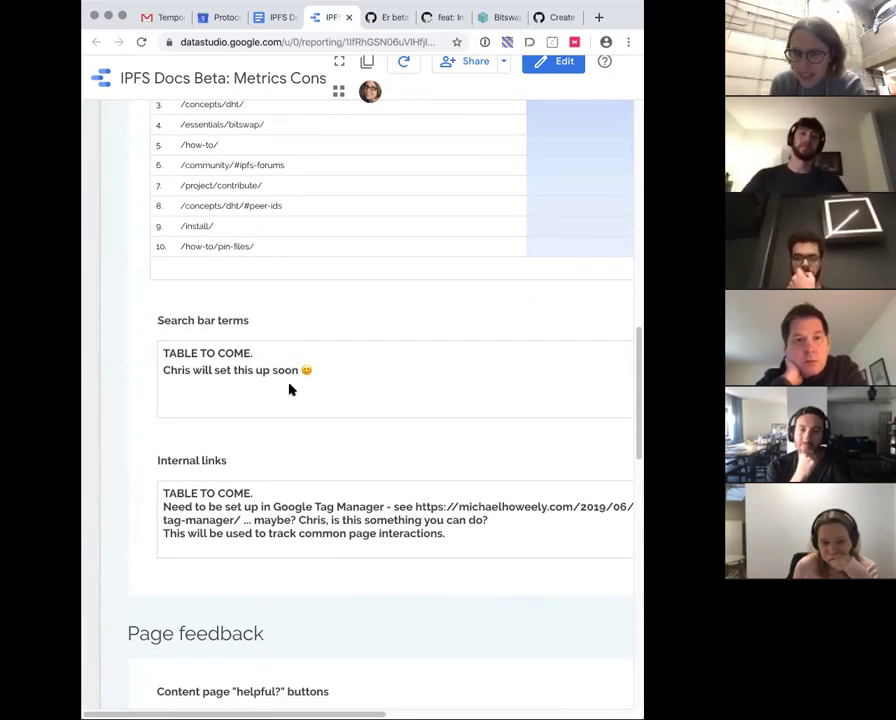
scroll(310, 460, "down", 3)
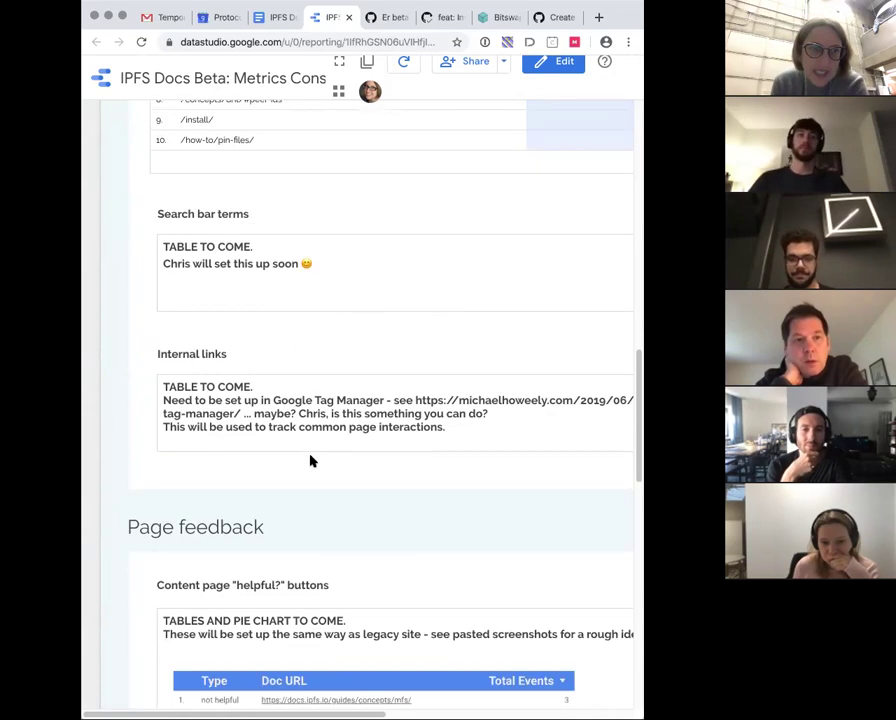
scroll(540, 456, "right", 2)
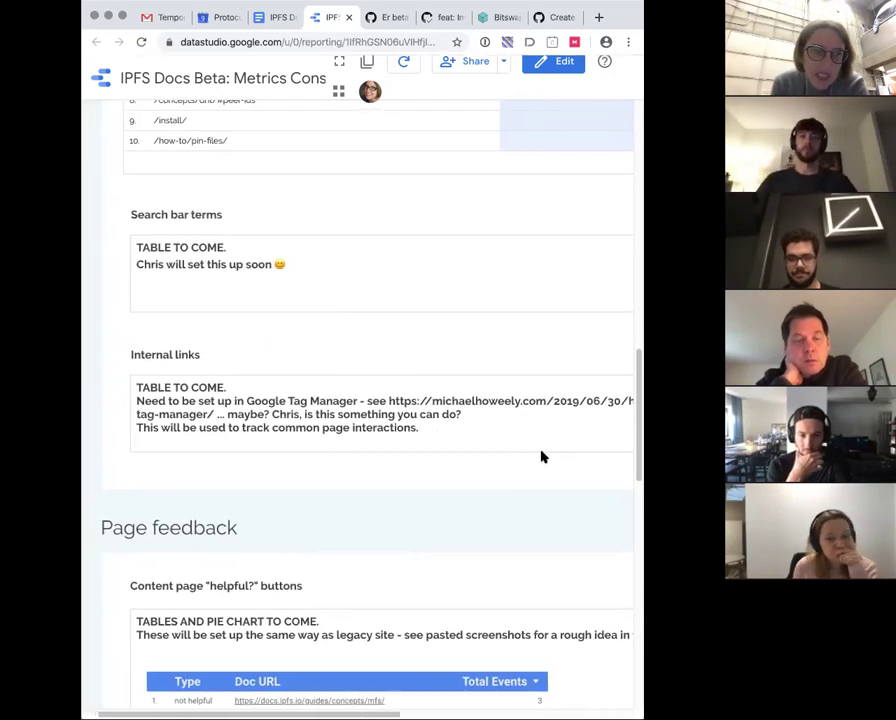
scroll(541, 456, "right", 2)
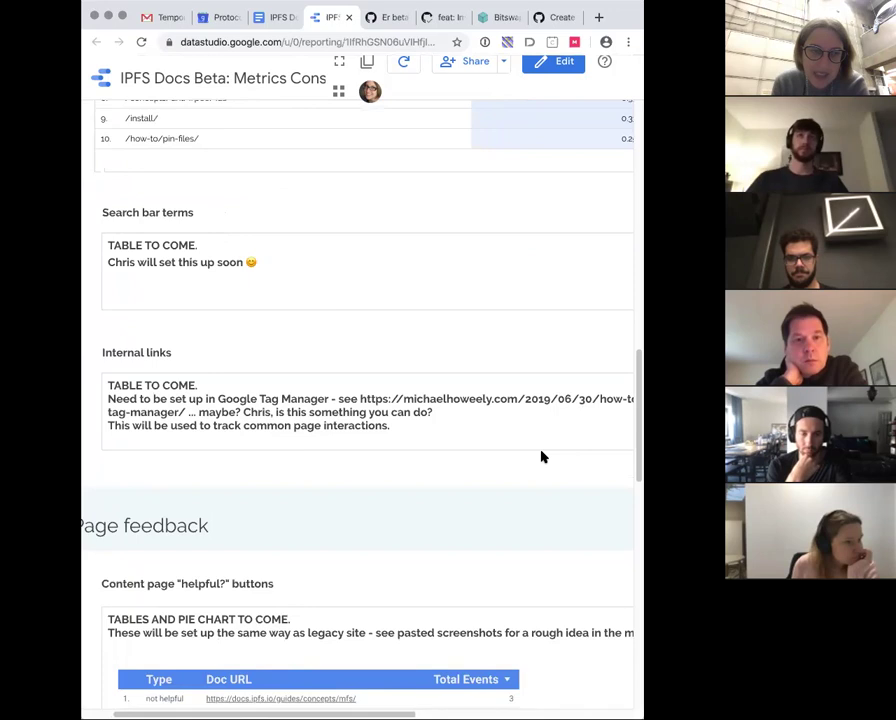
scroll(541, 457, "right", 1)
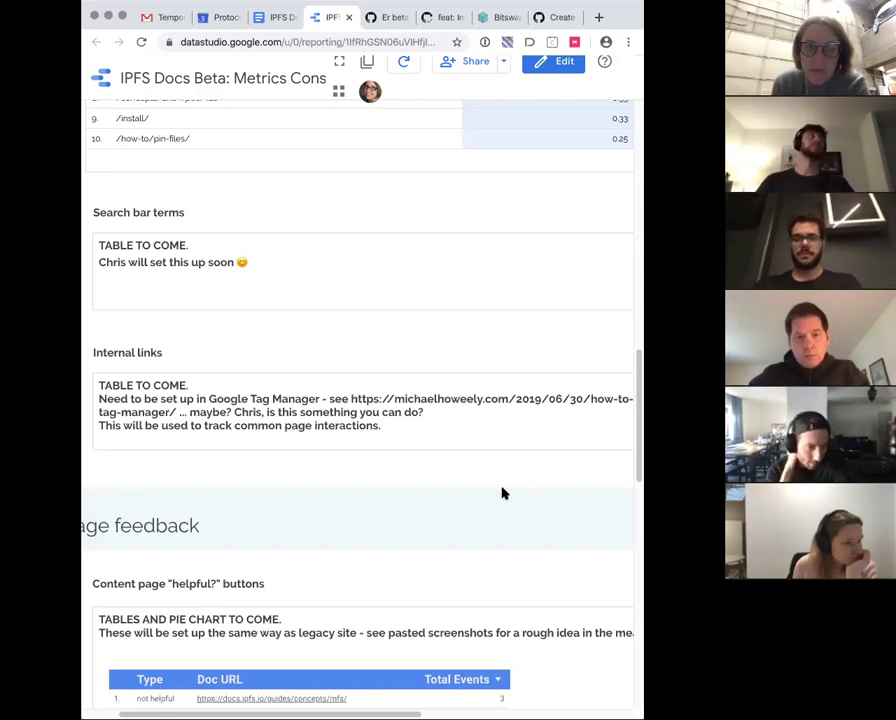
Continue from Page feedback (84 helpful, 18 not helpful) down to the Outbound section
scroll(503, 493, "down", 1)
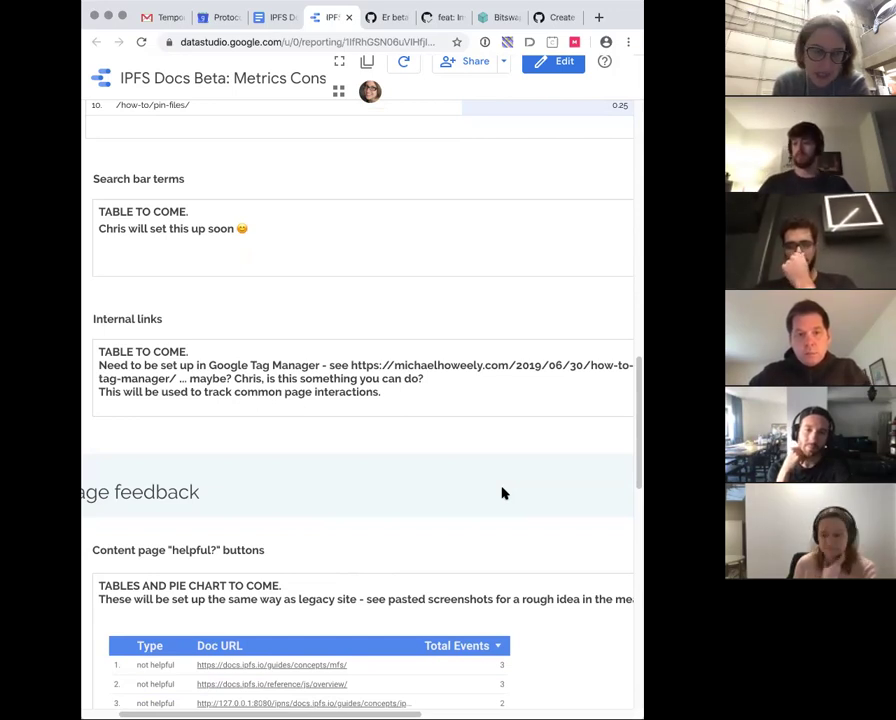
scroll(503, 493, "down", 5)
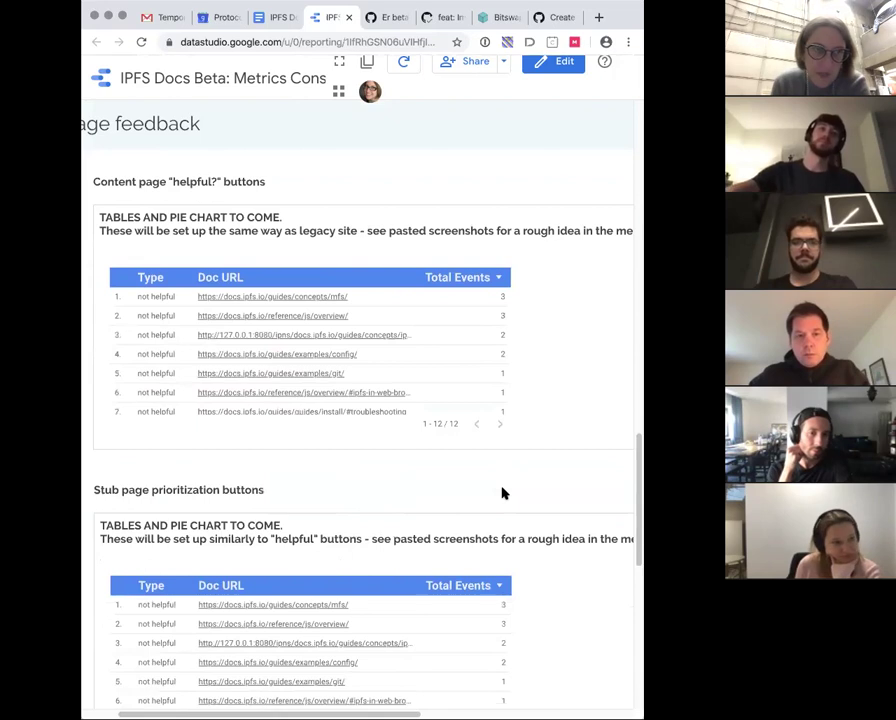
scroll(292, 346, "down", 1)
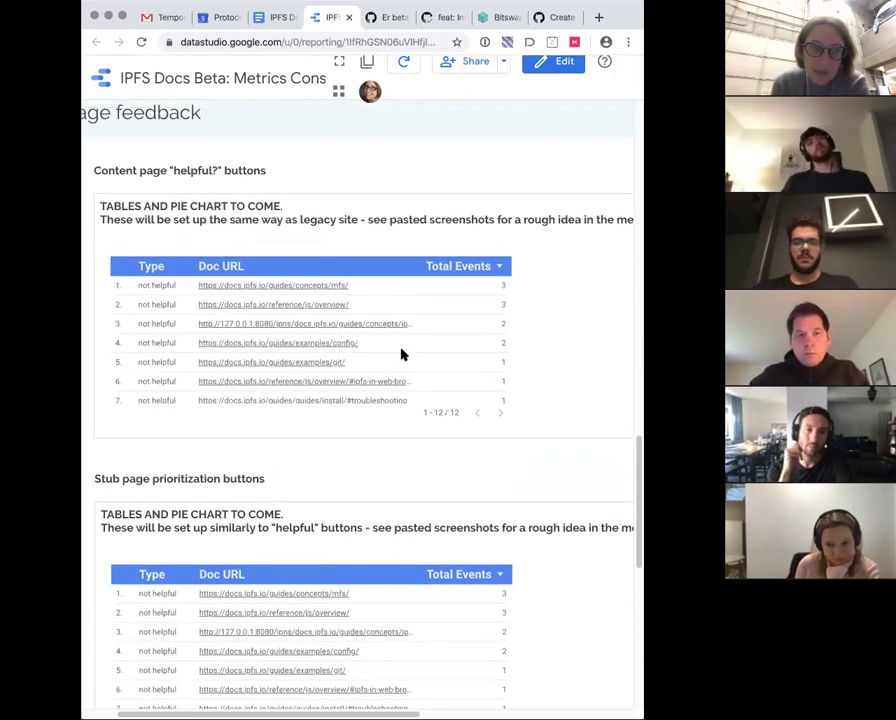
scroll(435, 365, "right", 6)
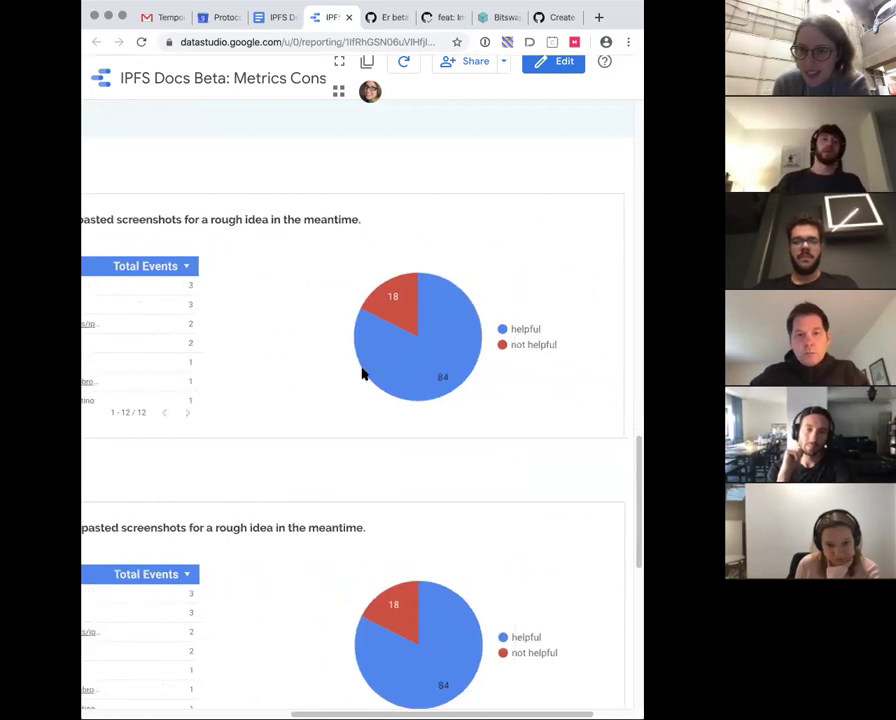
scroll(288, 400, "left", 5)
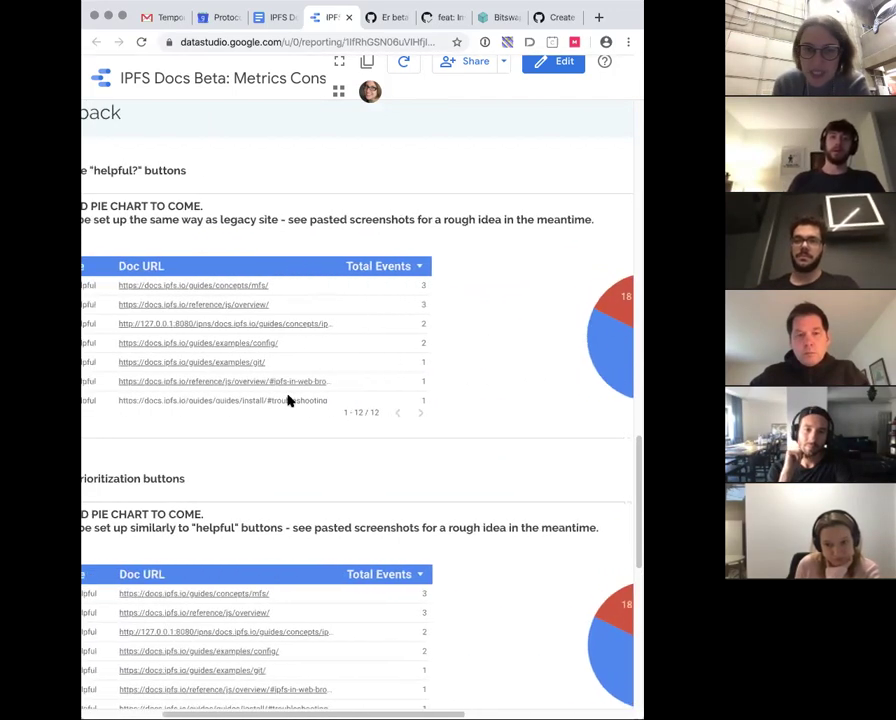
scroll(288, 400, "left", 3)
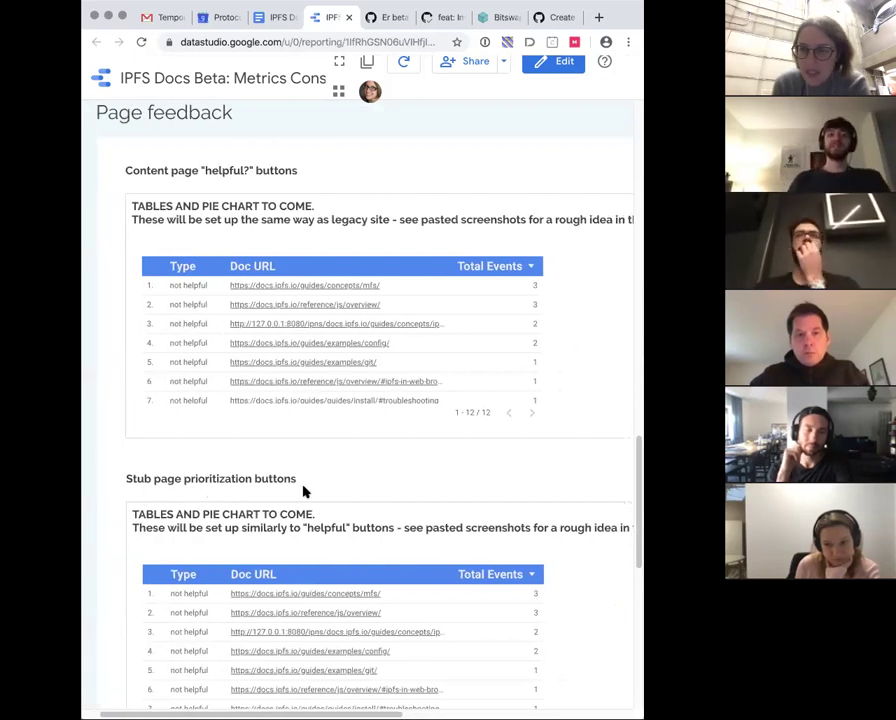
scroll(304, 491, "down", 2)
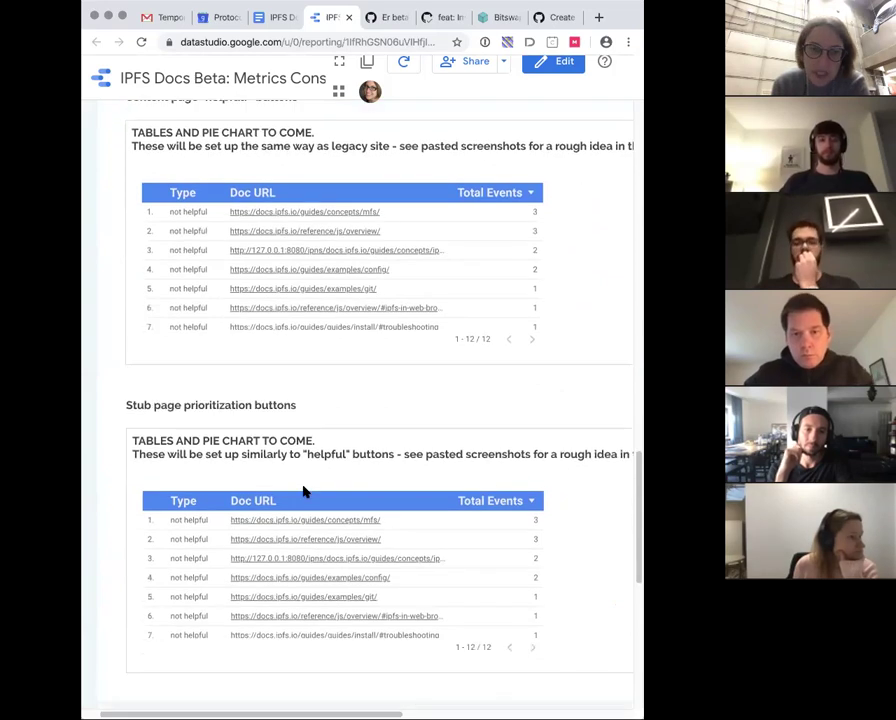
scroll(304, 491, "down", 1)
Review Exits and Pageviews in the Most-exited pages table, then return to the meeting notes
scroll(304, 491, "down", 2)
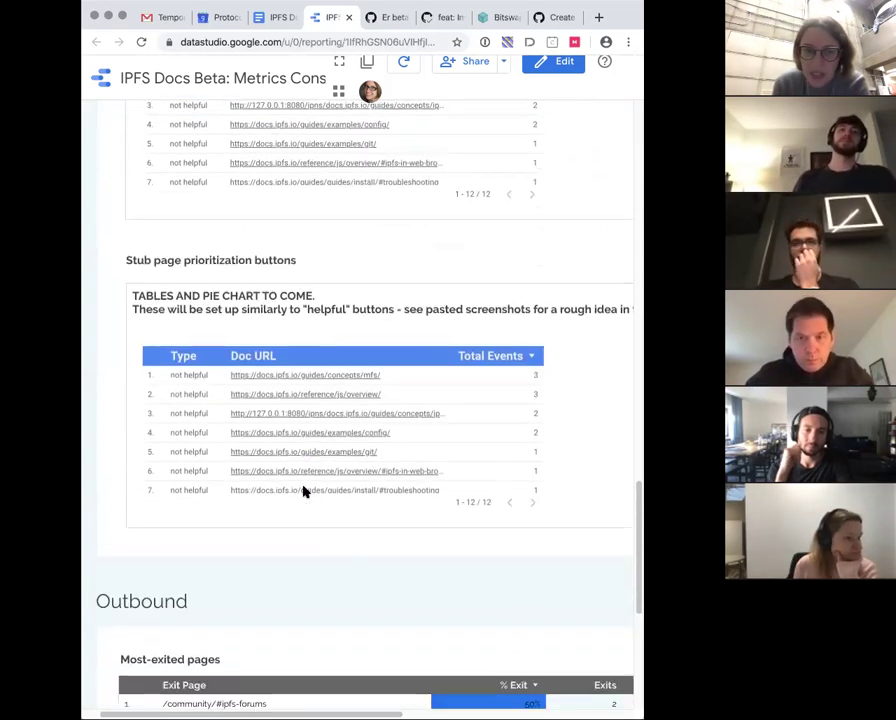
scroll(304, 491, "down", 9)
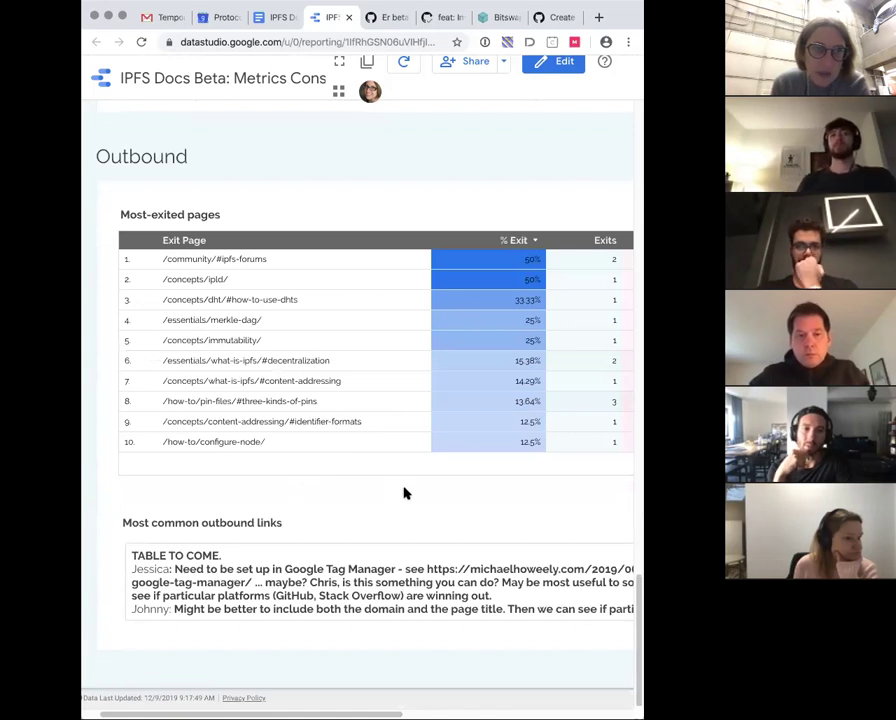
scroll(521, 458, "right", 5)
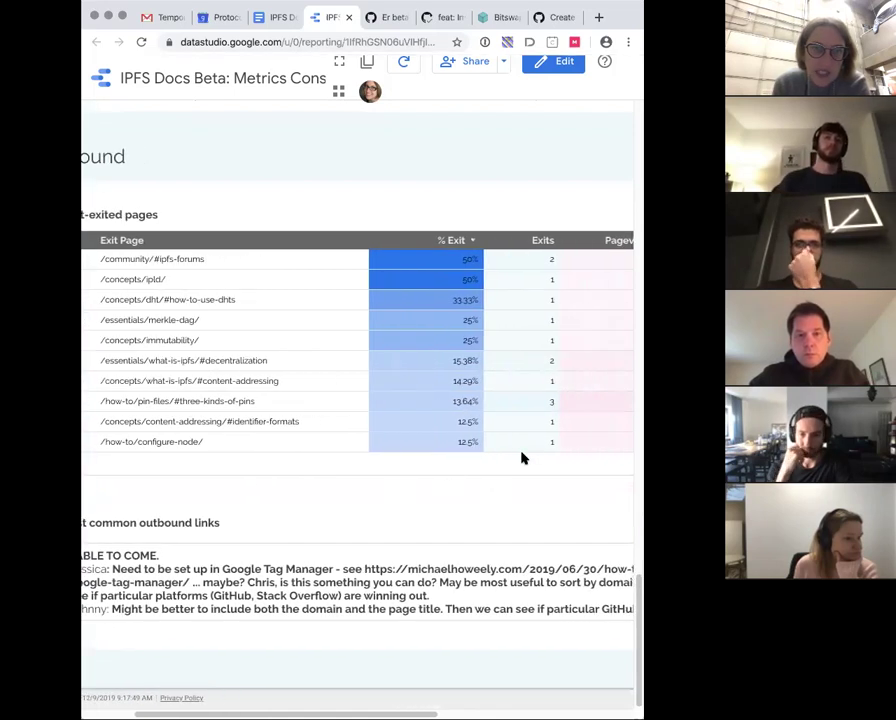
scroll(521, 458, "right", 5)
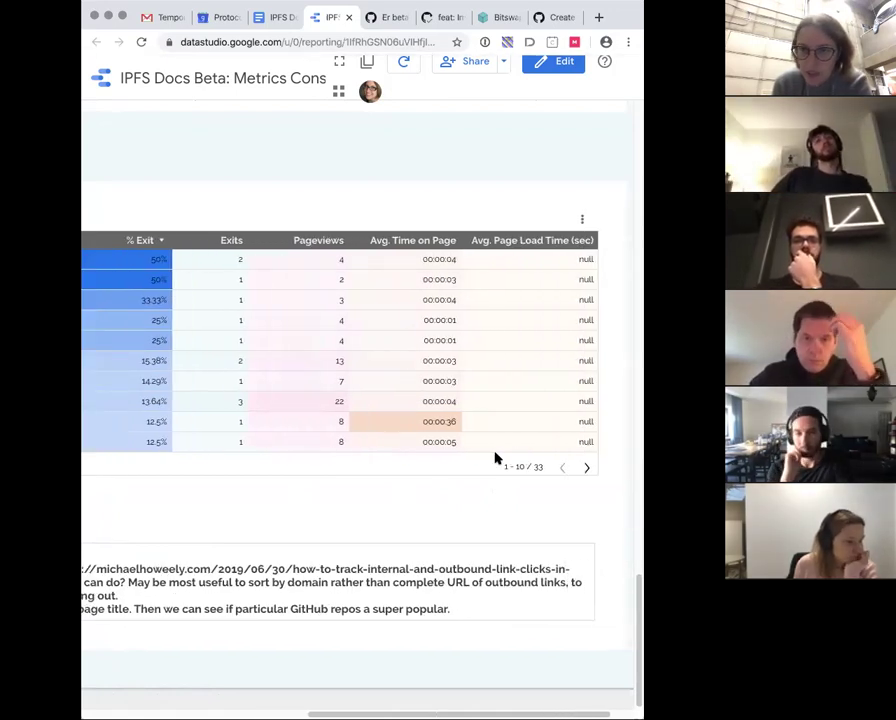
scroll(428, 456, "left", 10)
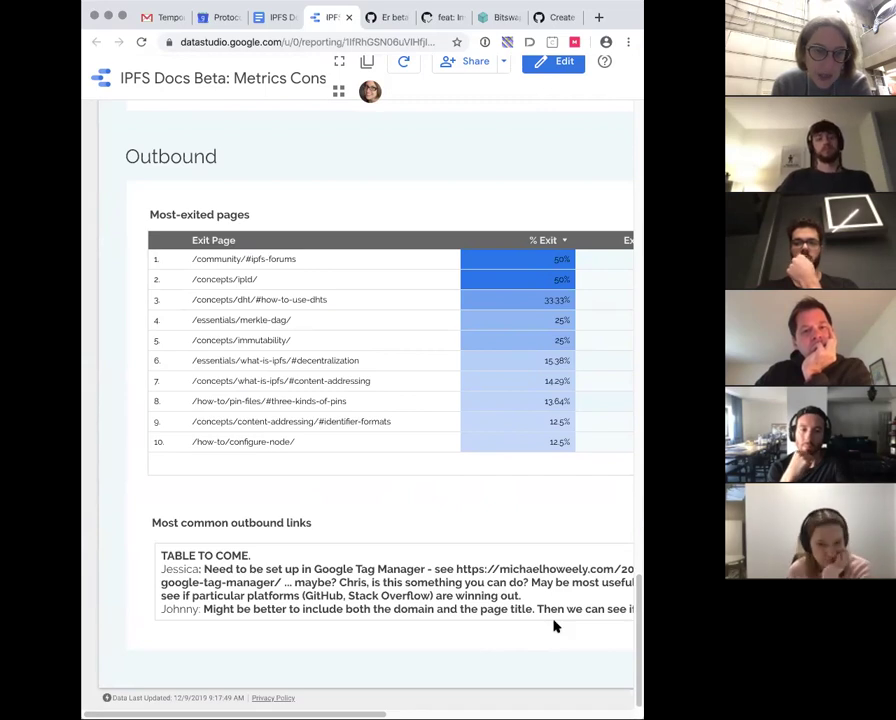
scroll(556, 626, "right", 5)
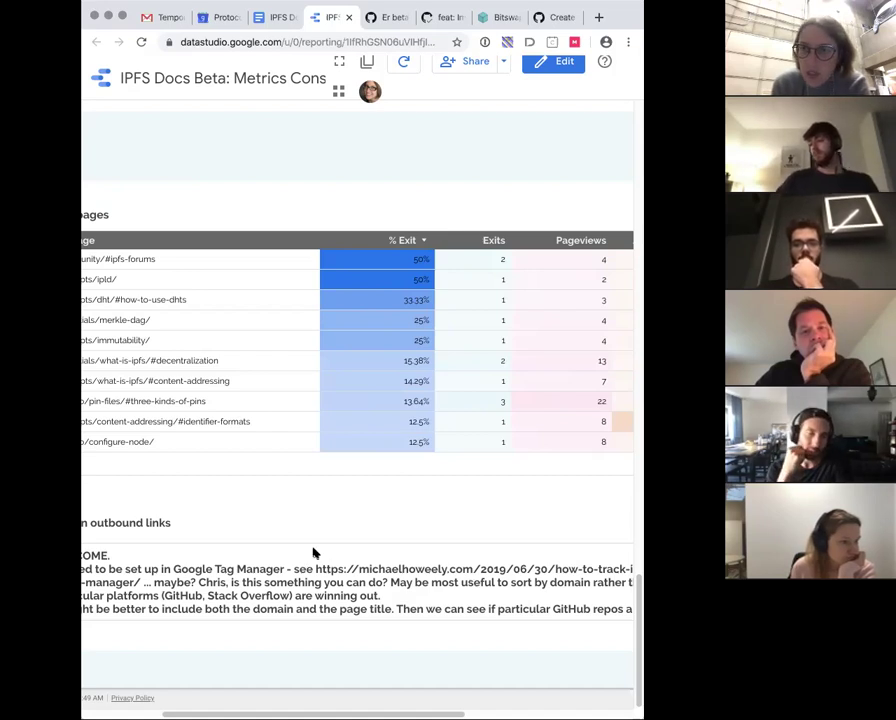
scroll(275, 522, "left", 5)
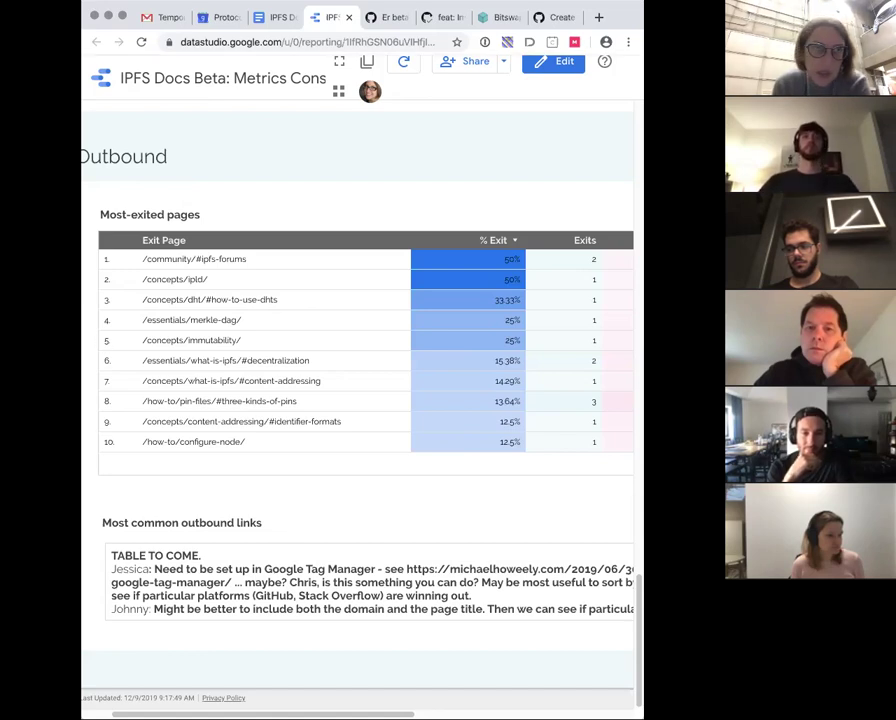
left_click(273, 18)
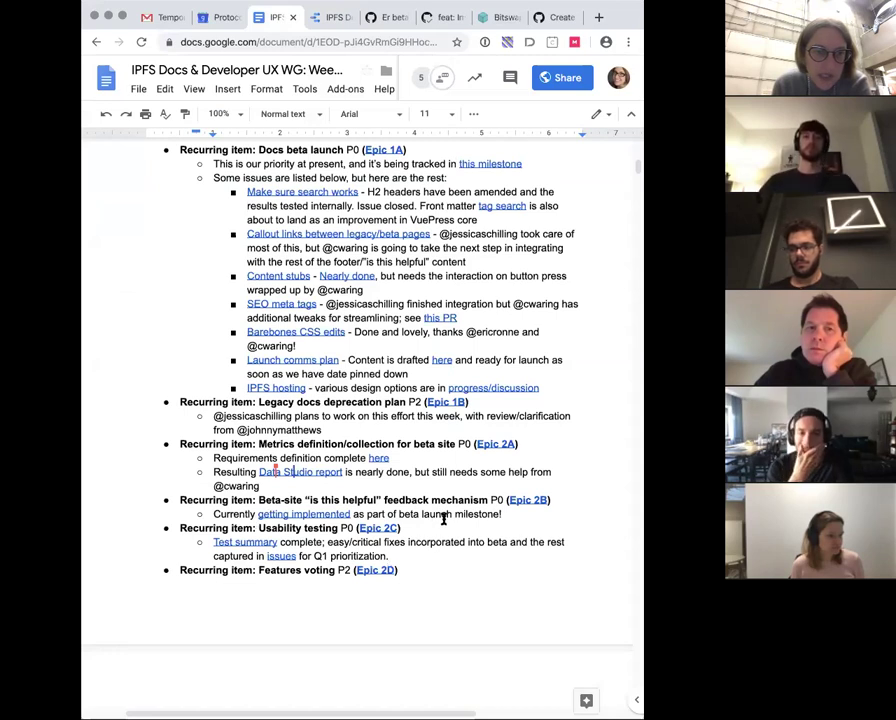
Highlight the beta feedback mechanism status line and move down to Usability testing
left_click_drag(504, 515, 201, 512)
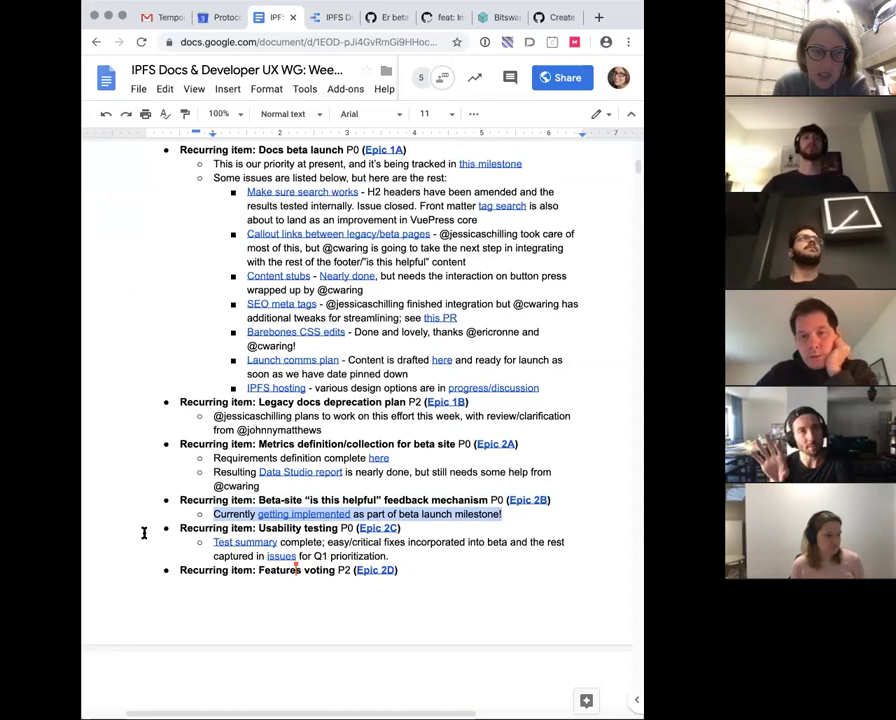
scroll(144, 533, "down", 1)
scroll(144, 533, "down", 1)
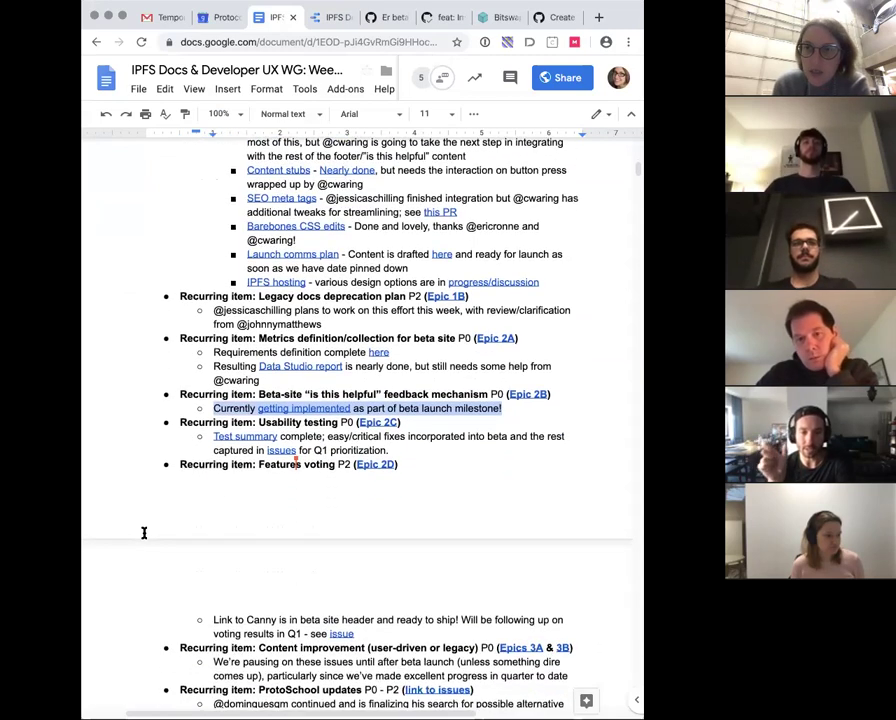
scroll(144, 533, "down", 2)
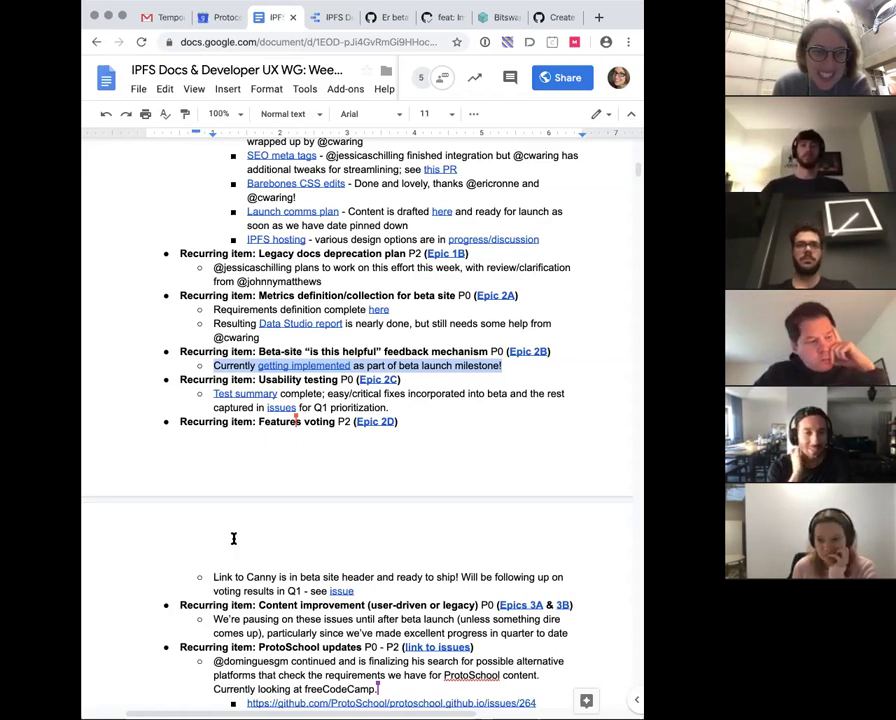
Check the Test summary link, then open the Usability testing 'issues' link in a new tab
triple_click(398, 402)
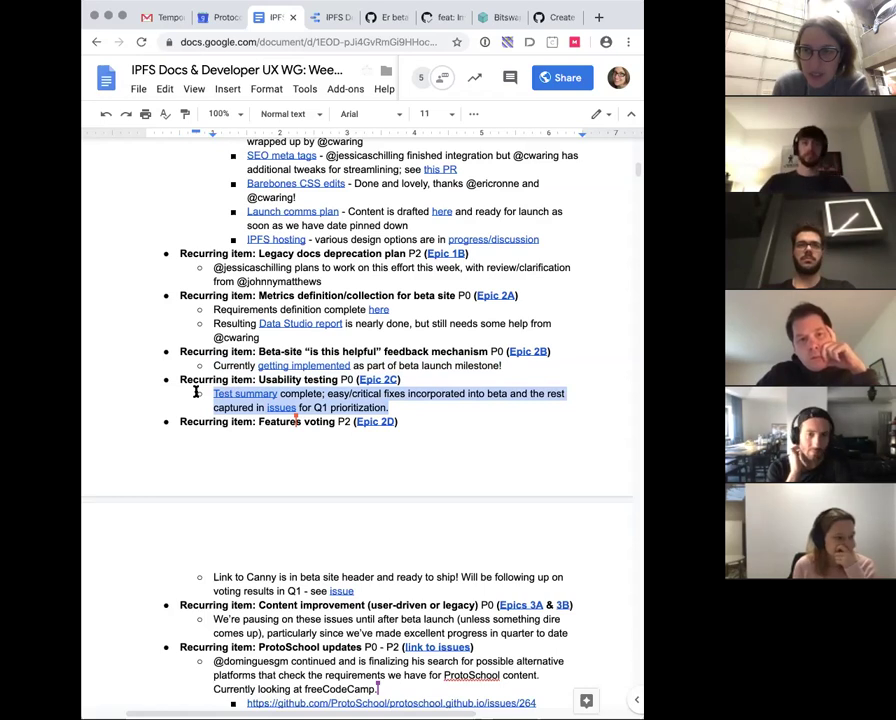
left_click(216, 397)
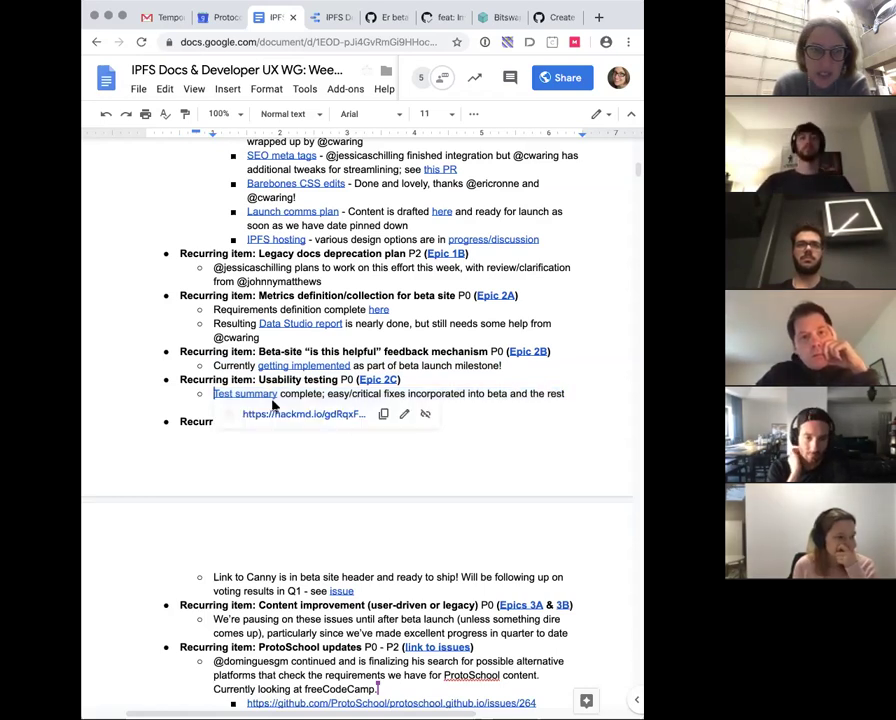
left_click(513, 397)
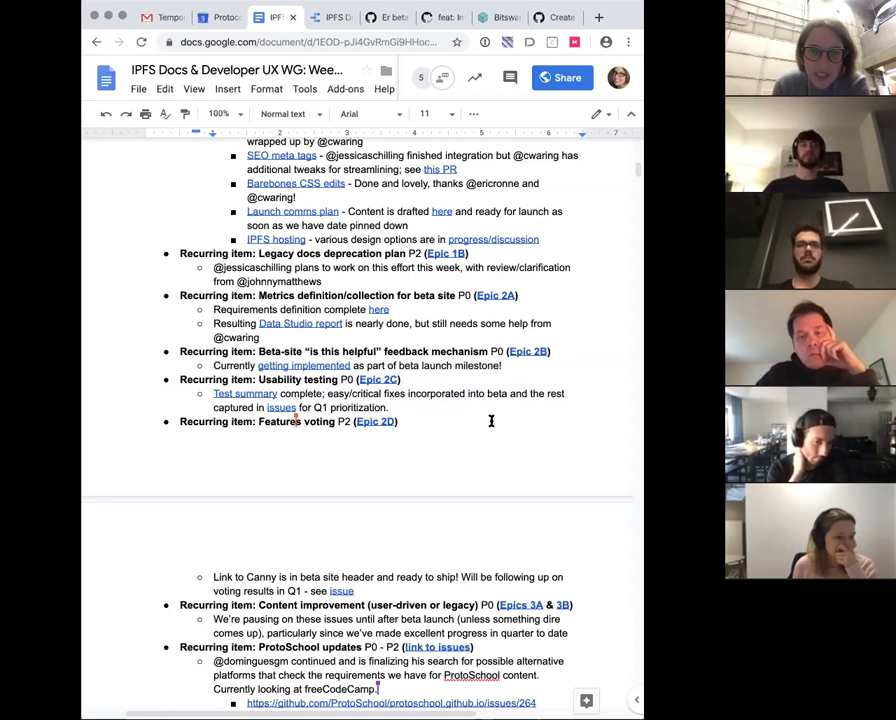
left_click(280, 408)
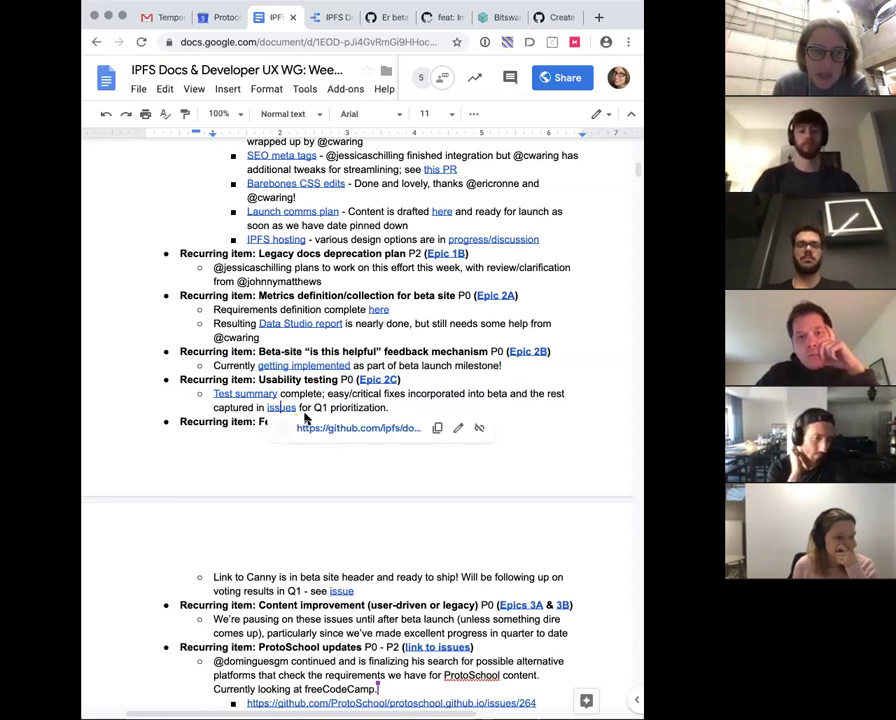
left_click(336, 428)
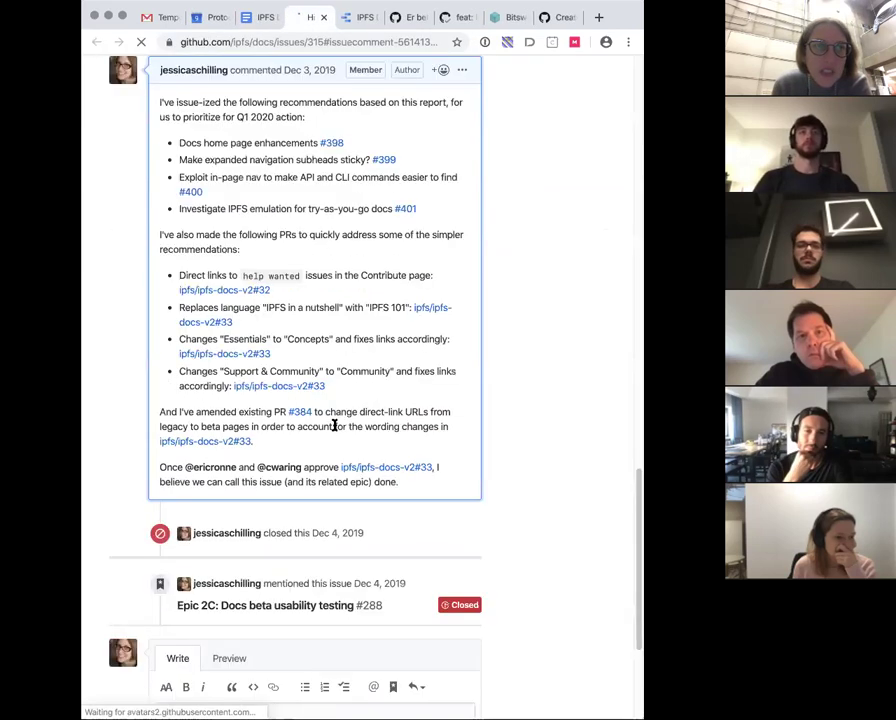
Look over issue #315's comment and events, then return to the Google Docs meeting notes
scroll(173, 300, "up", 2)
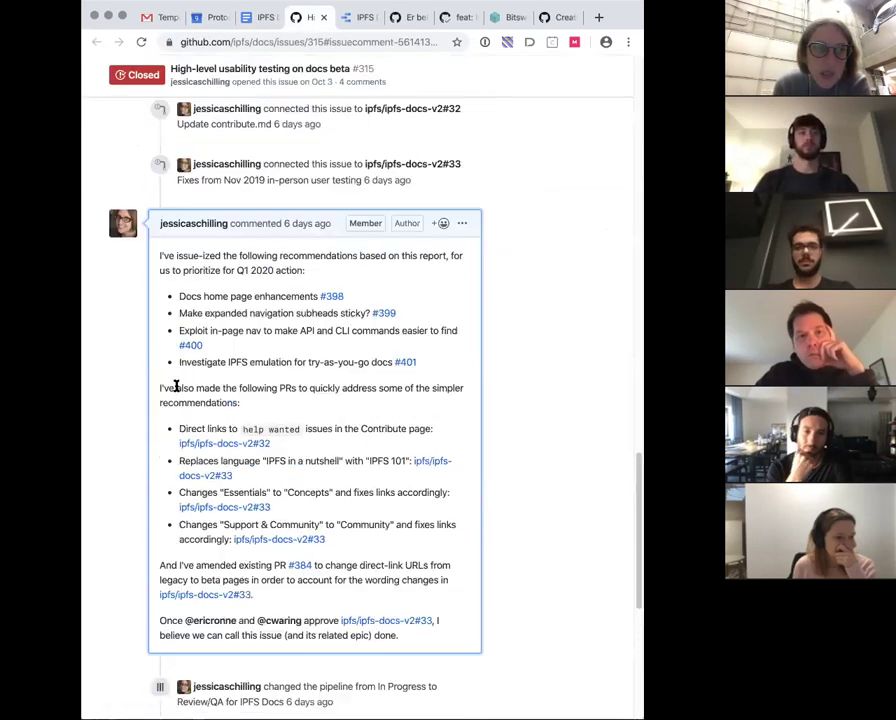
mouse_move(197, 626)
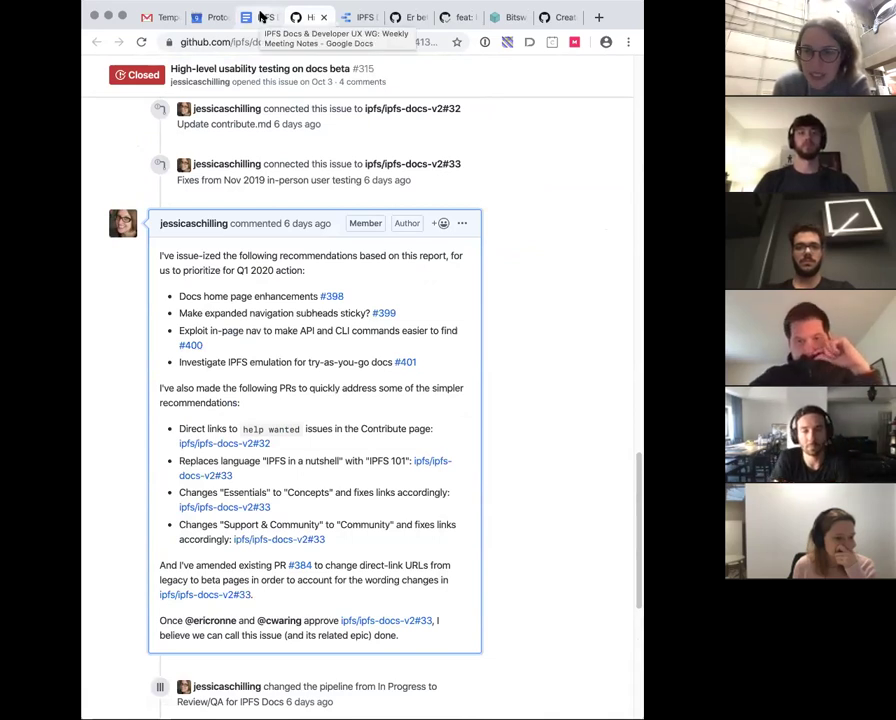
left_click(260, 17)
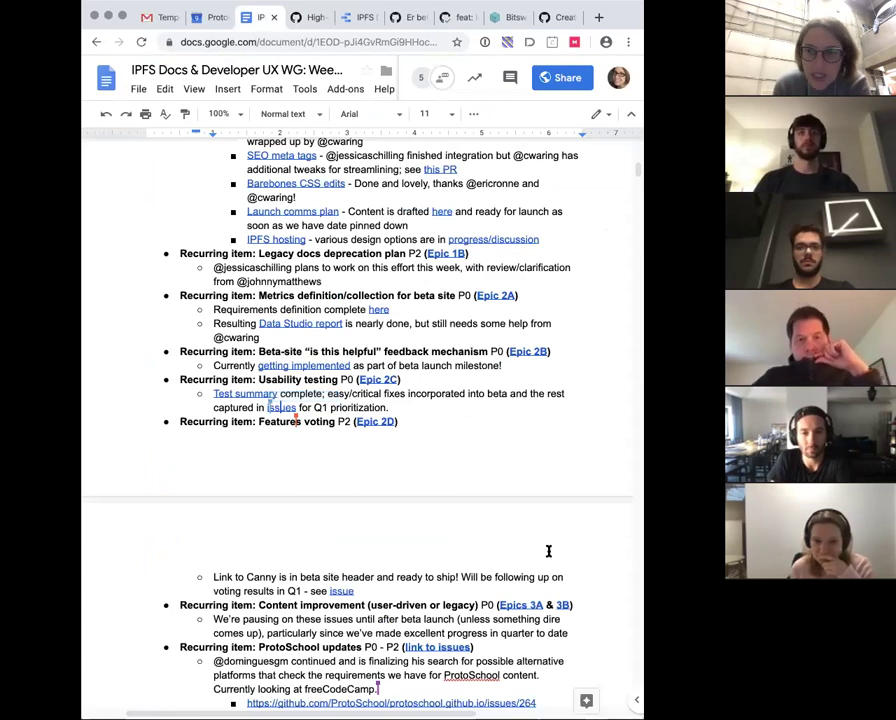
Highlight the Features voting item with its Canny note, then the Content improvement item
scroll(548, 551, "down", 2)
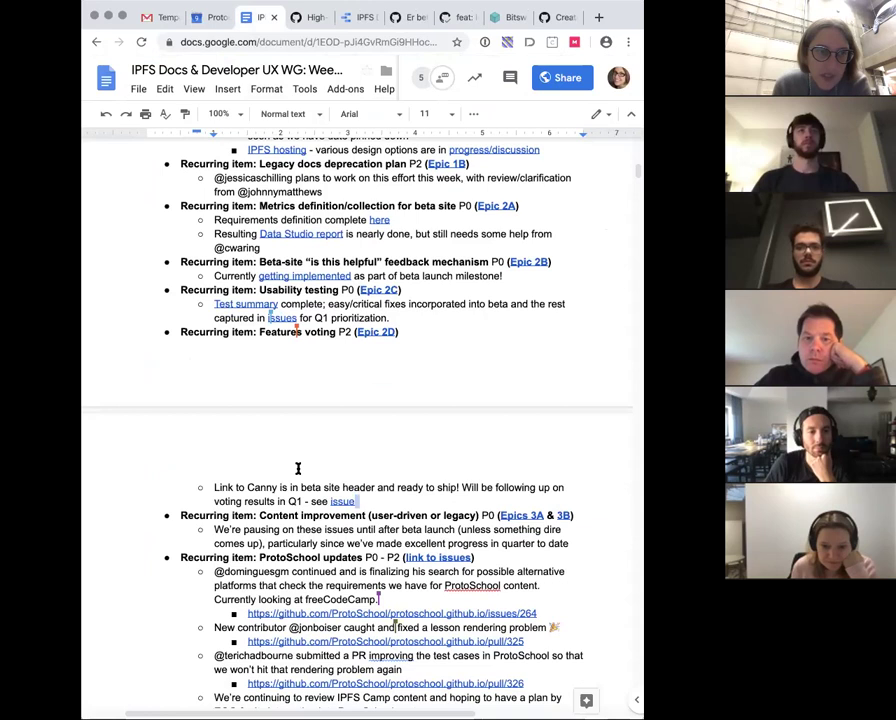
mouse_move(298, 468)
left_mouse_down()
mouse_move(157, 324)
mouse_move(158, 342)
left_mouse_up()
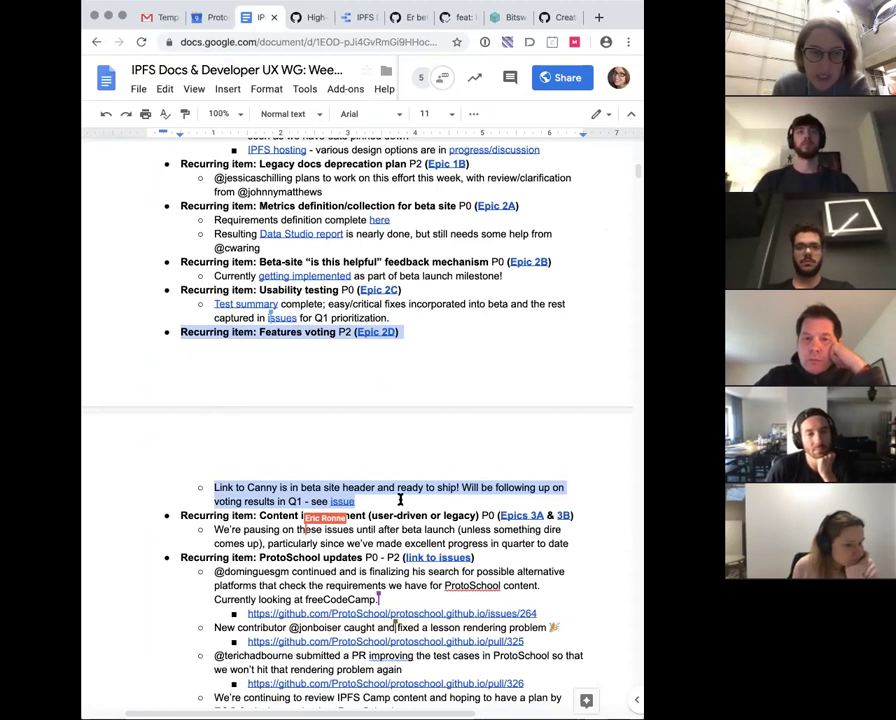
left_click(570, 544)
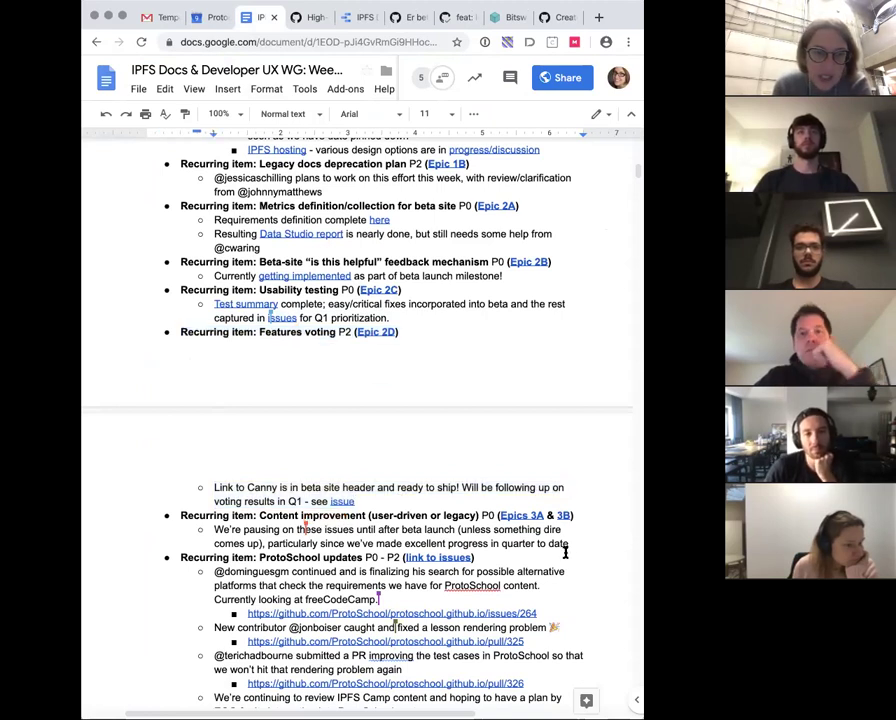
scroll(579, 547, "down", 2)
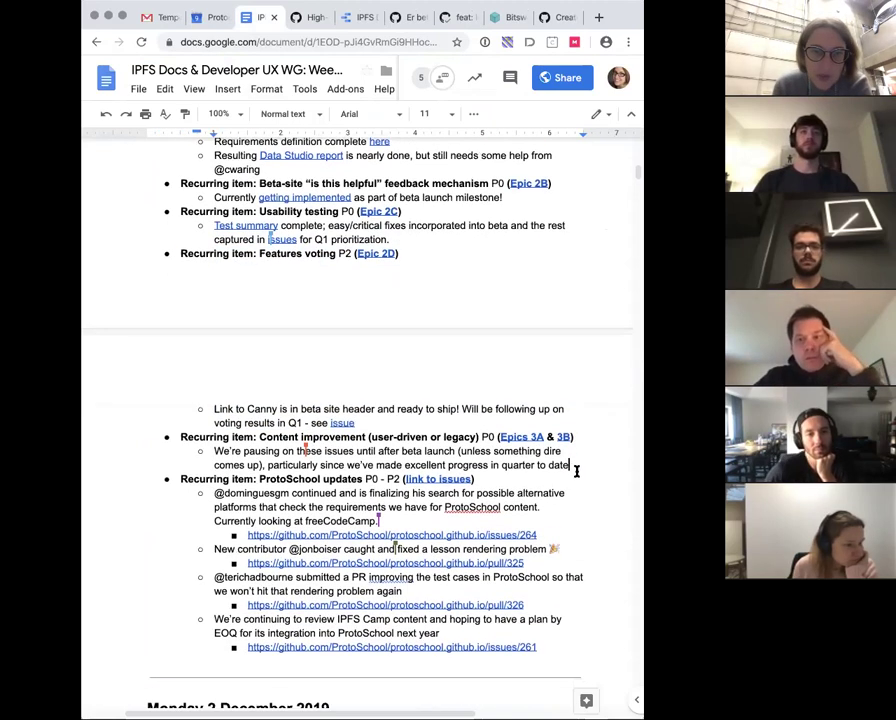
mouse_move(576, 466)
left_mouse_down()
mouse_move(234, 451)
mouse_move(169, 433)
left_mouse_up()
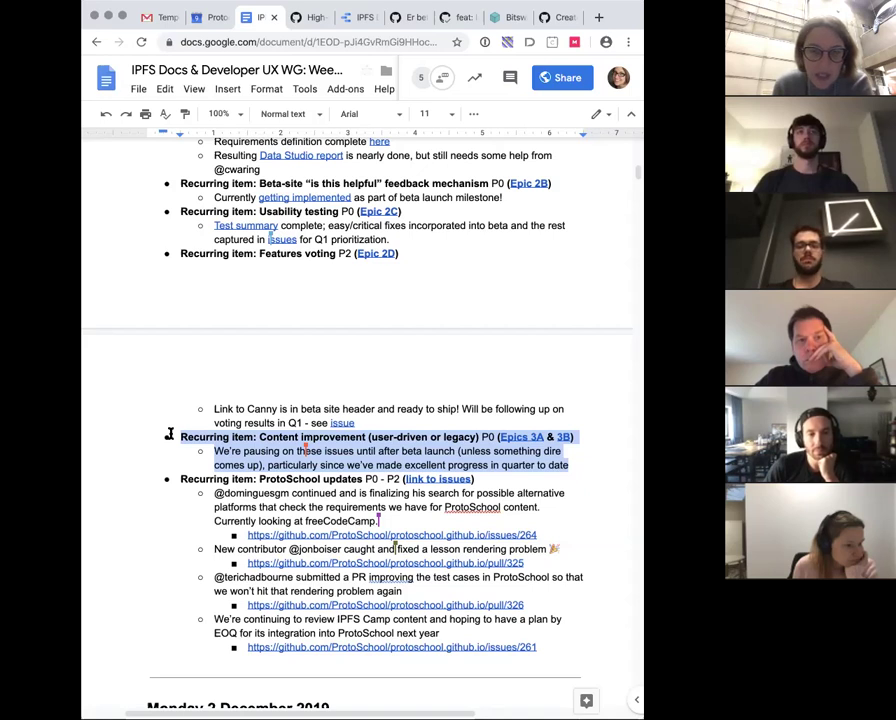
scroll(412, 503, "down", 1)
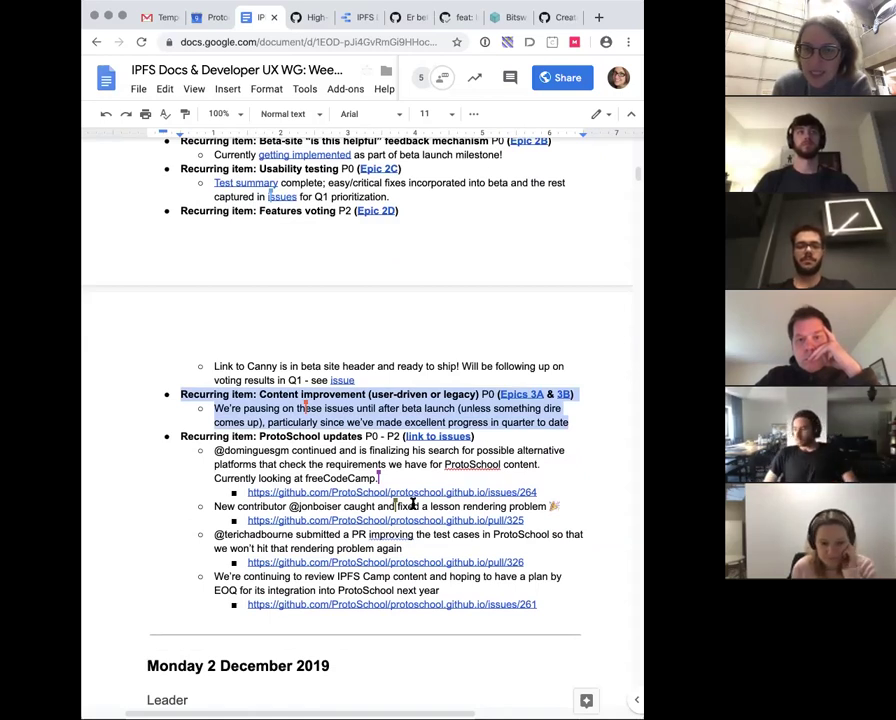
Clear the highlight on the Content improvement item
left_click(428, 464)
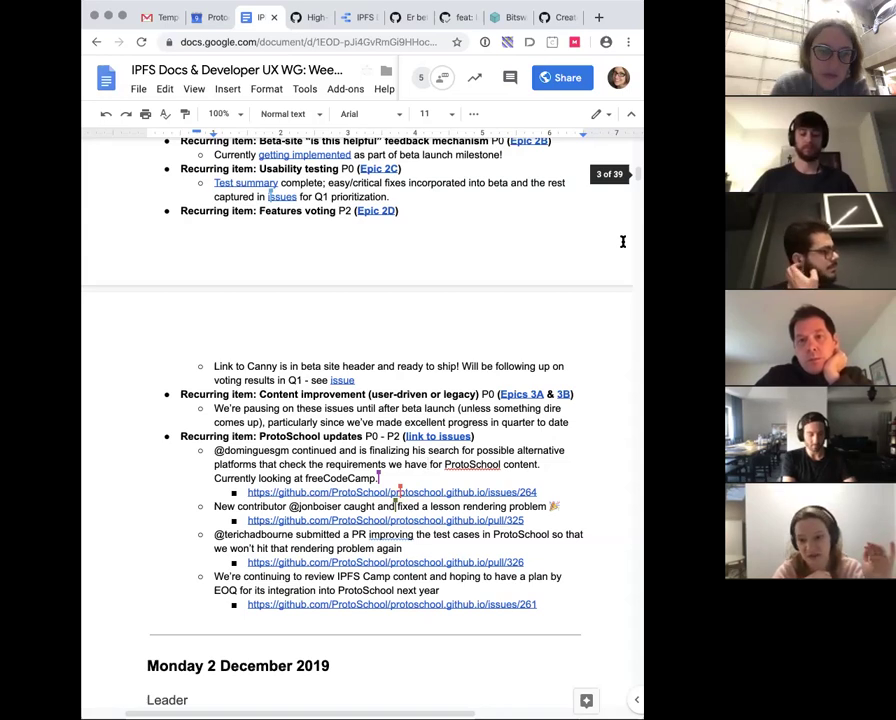
Open pull request 326, read its Page Not Found and Cypress errors, then return to the notes
left_click(435, 566)
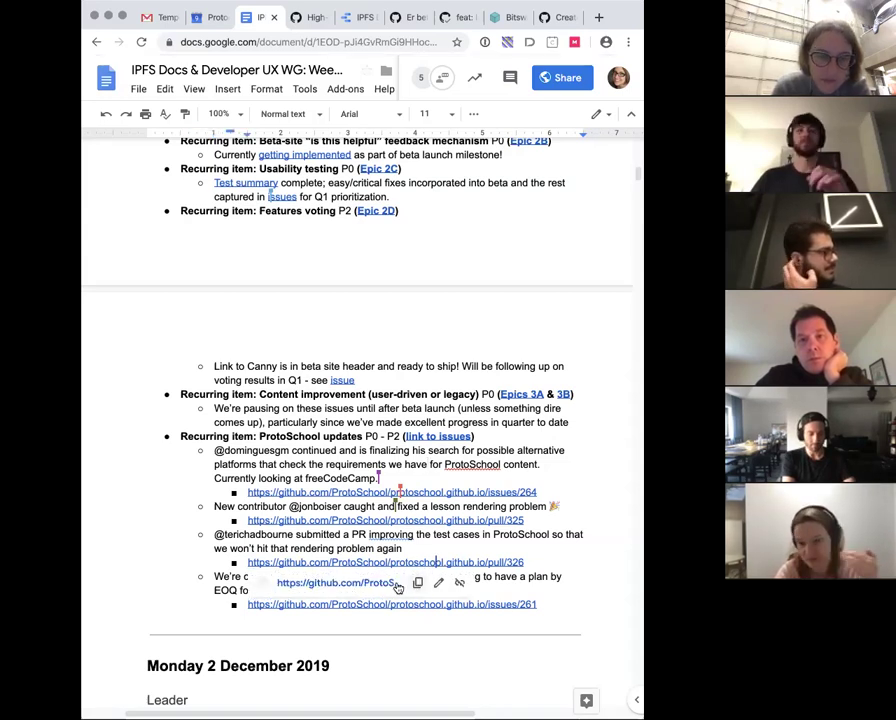
left_click(383, 585)
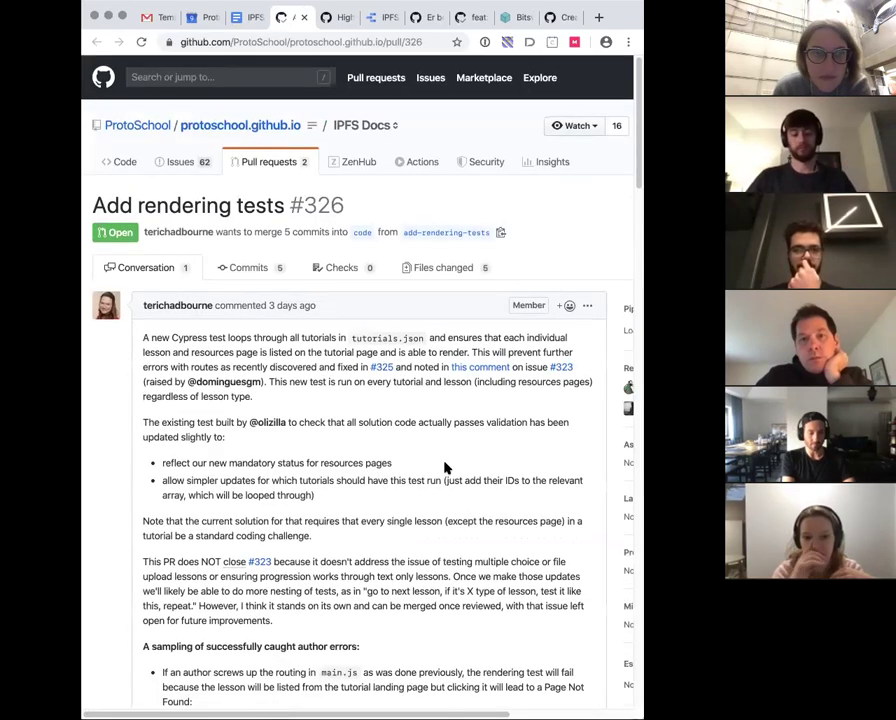
scroll(446, 468, "down", 3)
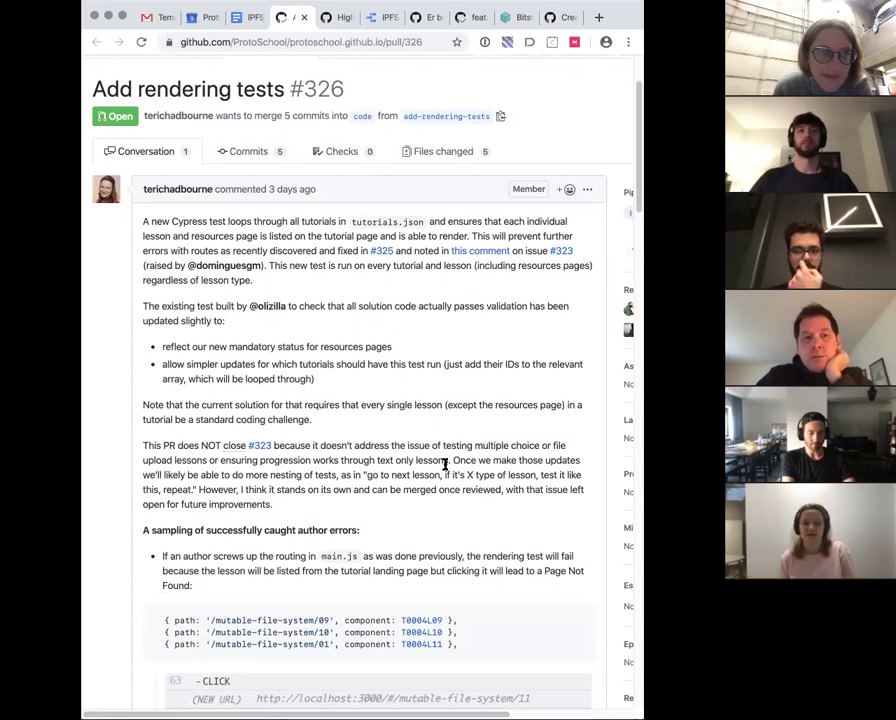
scroll(446, 466, "down", 2)
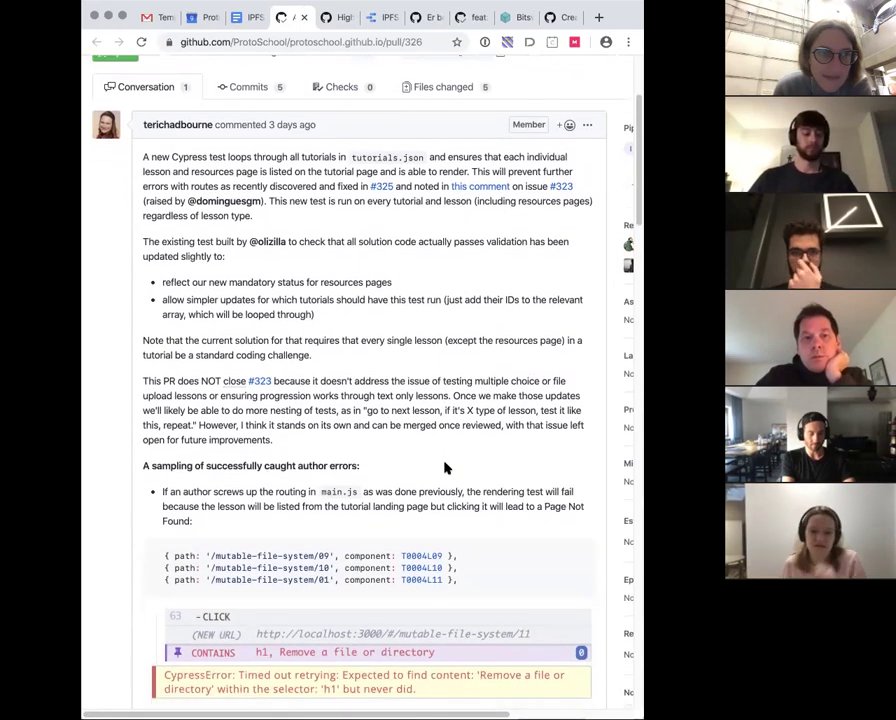
scroll(446, 468, "down", 5)
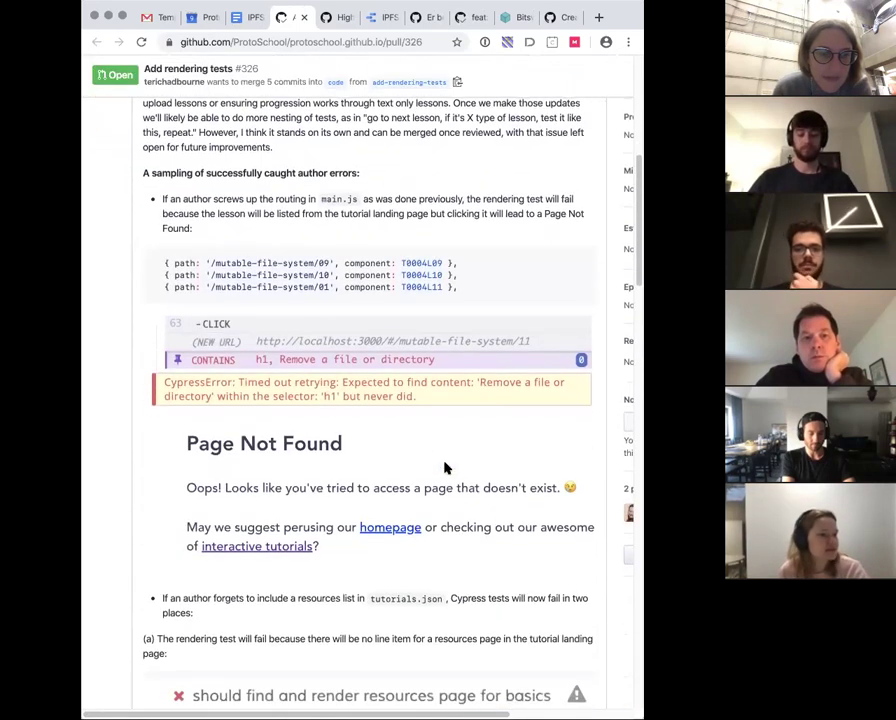
scroll(446, 466, "down", 6)
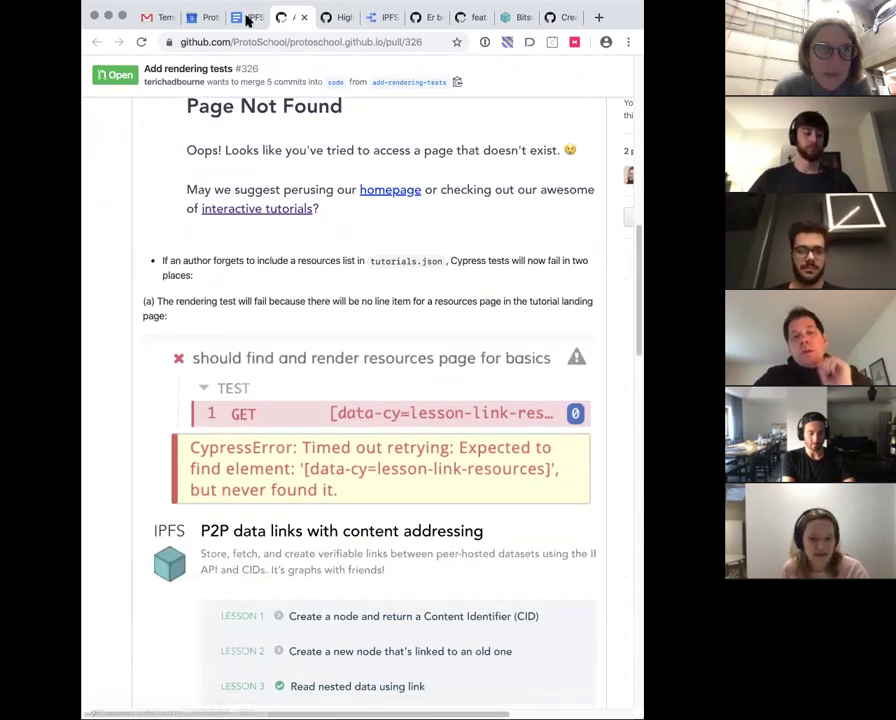
left_click(248, 21)
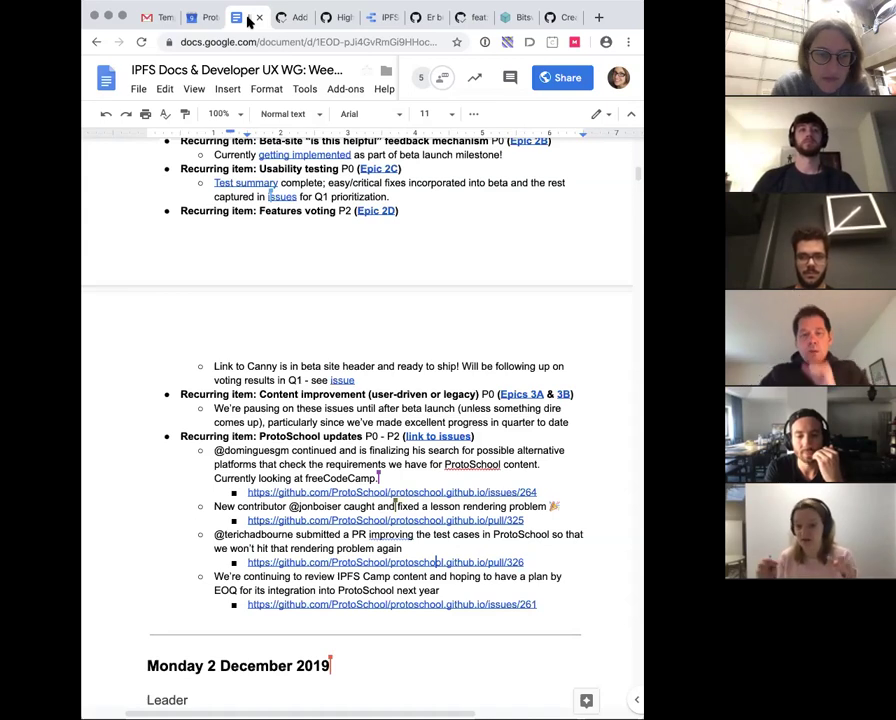
Select the 'We're continuing to review IPFS Camp content…' bullet and its issues/261 link
left_click_drag(560, 608, 210, 572)
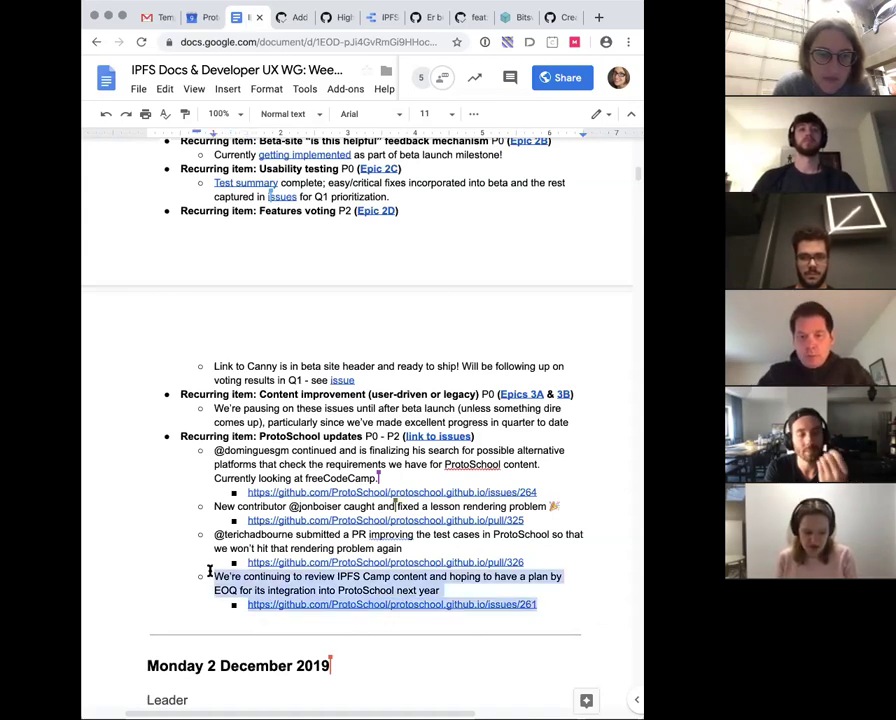